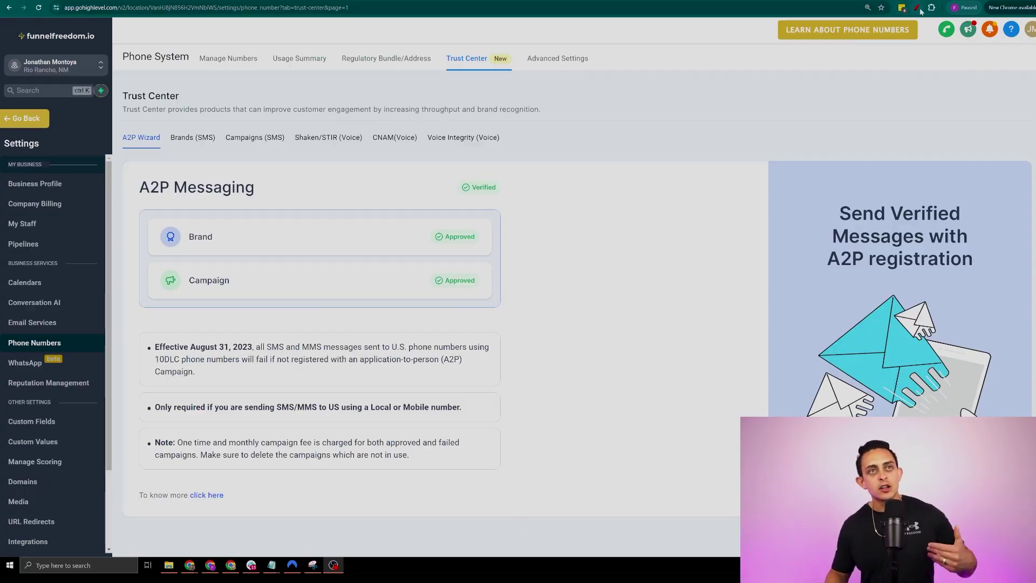
Turn on the annotation pen over the Trust Center's approved A2P Messaging status.
left_click(918, 8)
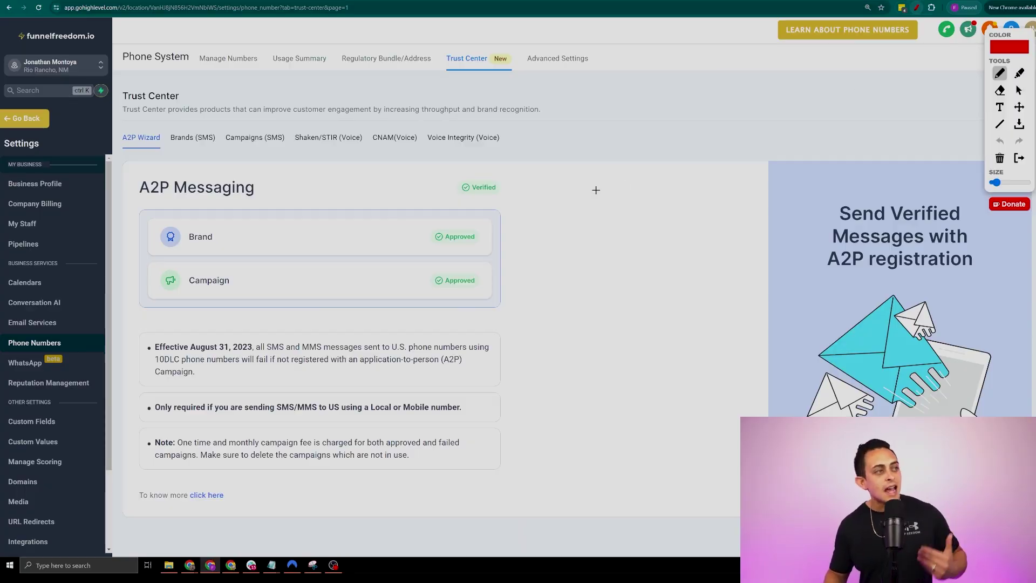
Circle the A2P Messaging card in red and mark its Brand and Campaign Approved badges.
left_click_drag(473, 168, 280, 150)
mouse_move(200, 155)
left_mouse_down()
mouse_move(116, 243)
mouse_move(619, 214)
mouse_move(449, 154)
left_mouse_up()
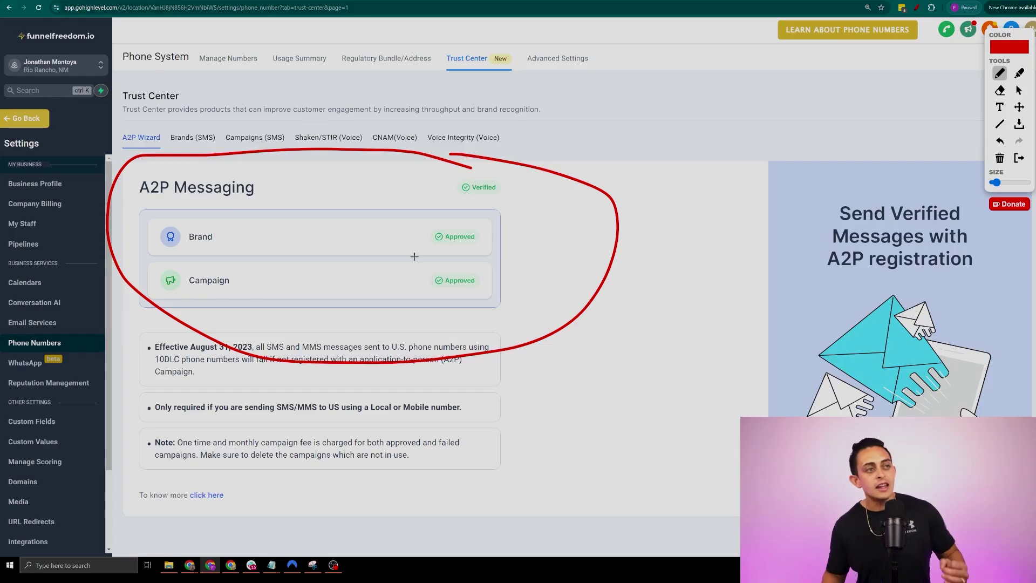
left_click_drag(414, 257, 542, 258)
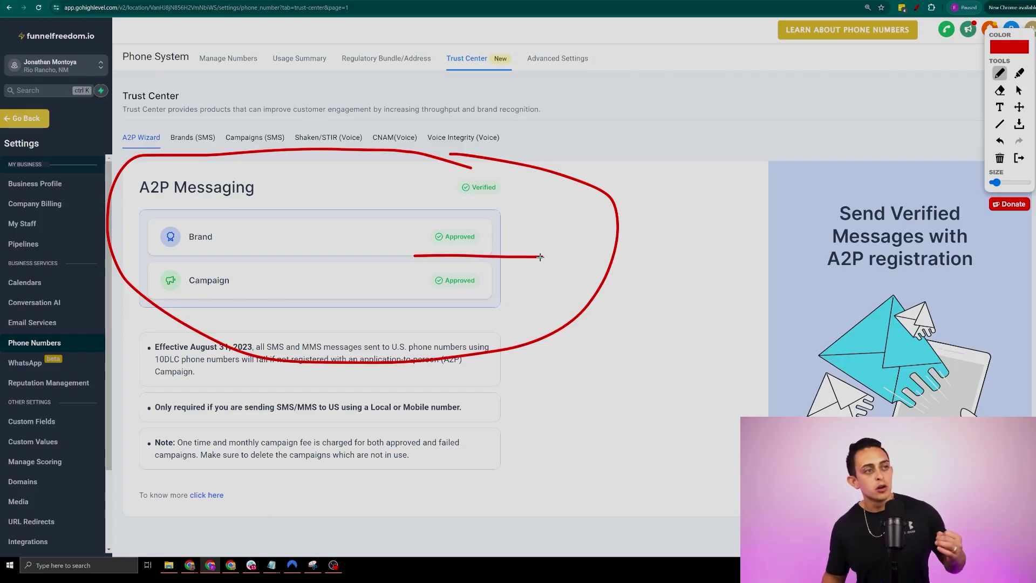
left_click_drag(419, 295, 502, 291)
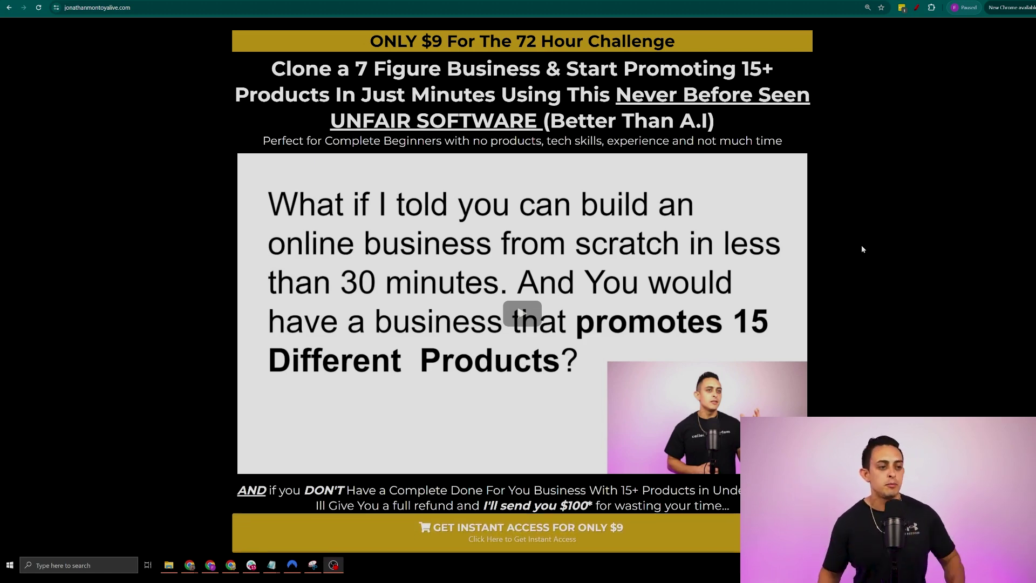
On the signup popup, underline the Email field and circle the Phone field and checkbox in red.
scroll(863, 249, "down", 1)
left_click(917, 8)
left_click_drag(458, 252, 415, 253)
mouse_move(309, 280)
left_mouse_down()
mouse_move(604, 351)
mouse_move(589, 236)
mouse_move(421, 257)
left_mouse_up()
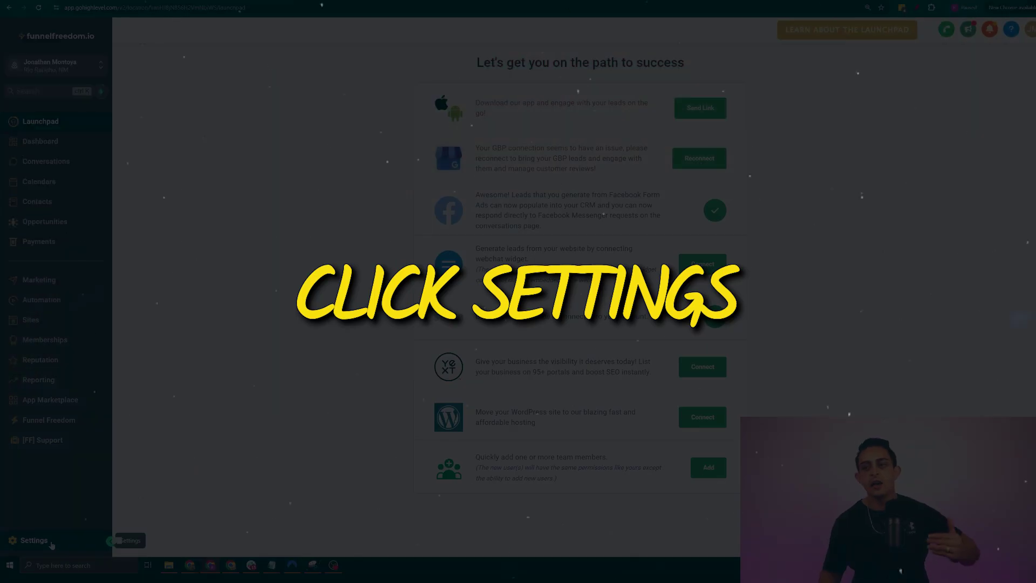
Open Settings and bring the Business Information and Authorized Representative sections into view.
left_click(51, 544)
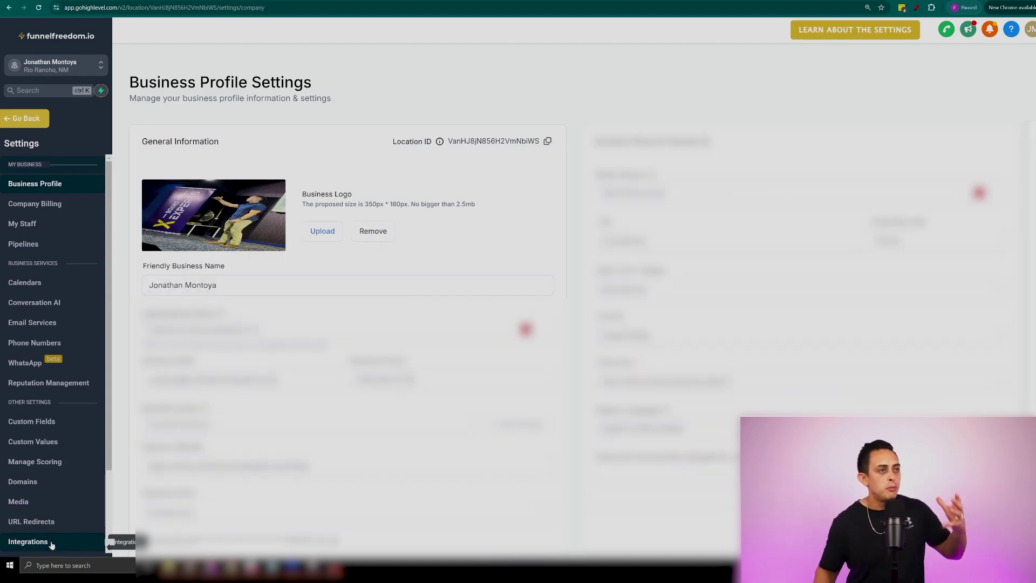
mouse_move(216, 571)
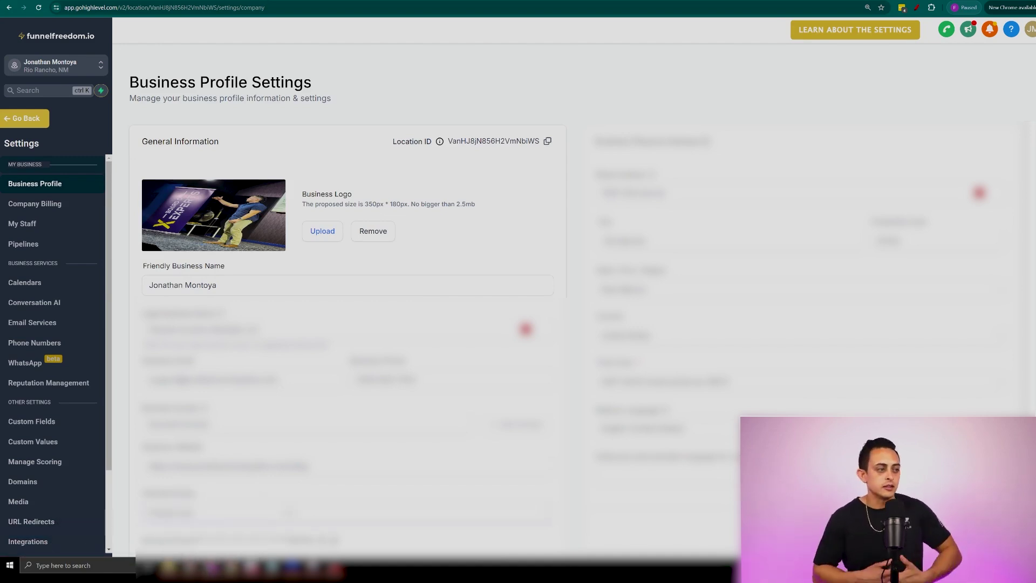
scroll(345, 297, "down", 8)
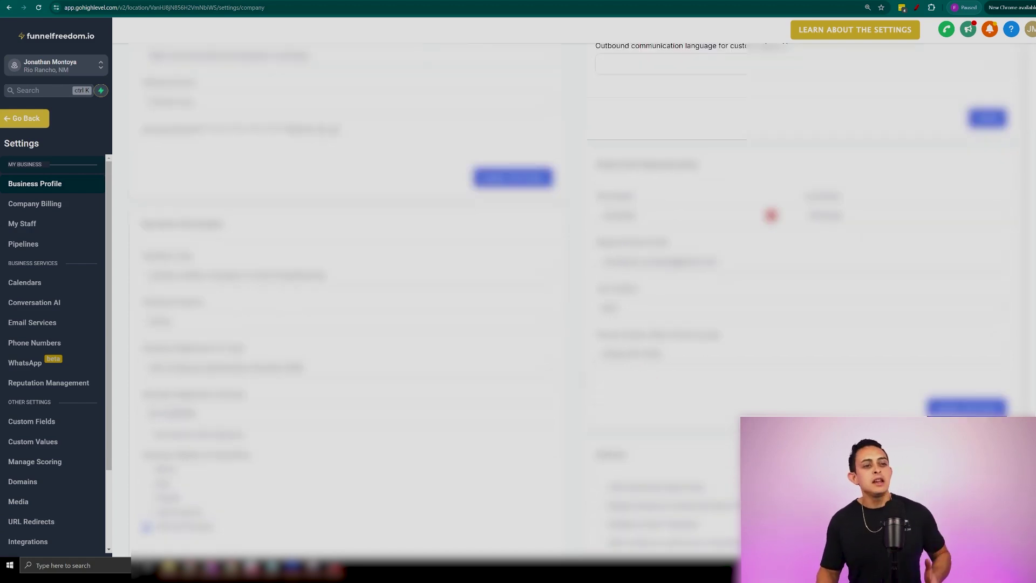
scroll(572, 297, "down", 1)
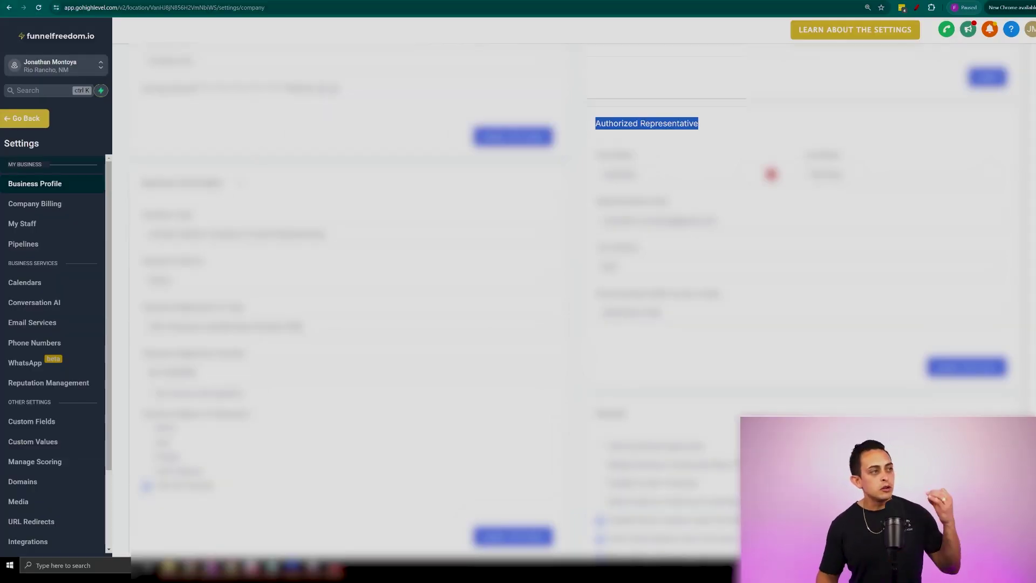
triple_click(181, 182)
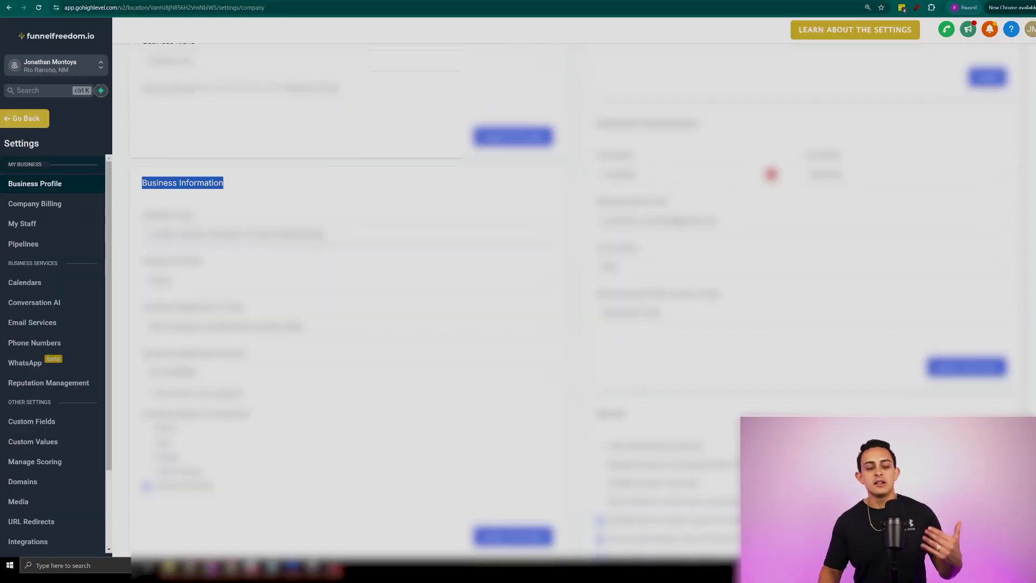
Choose the Business Type and Business Registration ID Type options under Business Information.
left_click(237, 234)
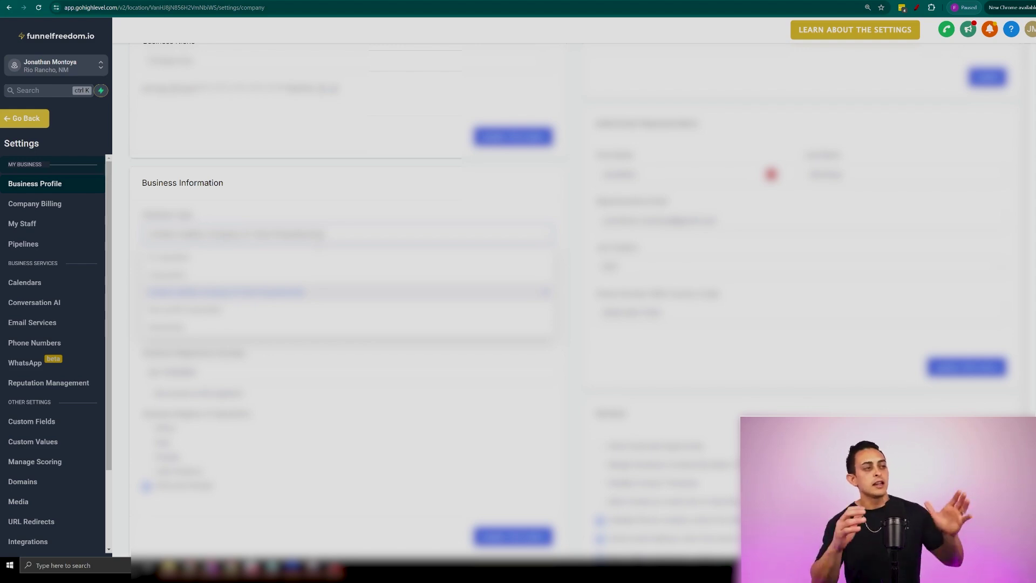
left_click(342, 168)
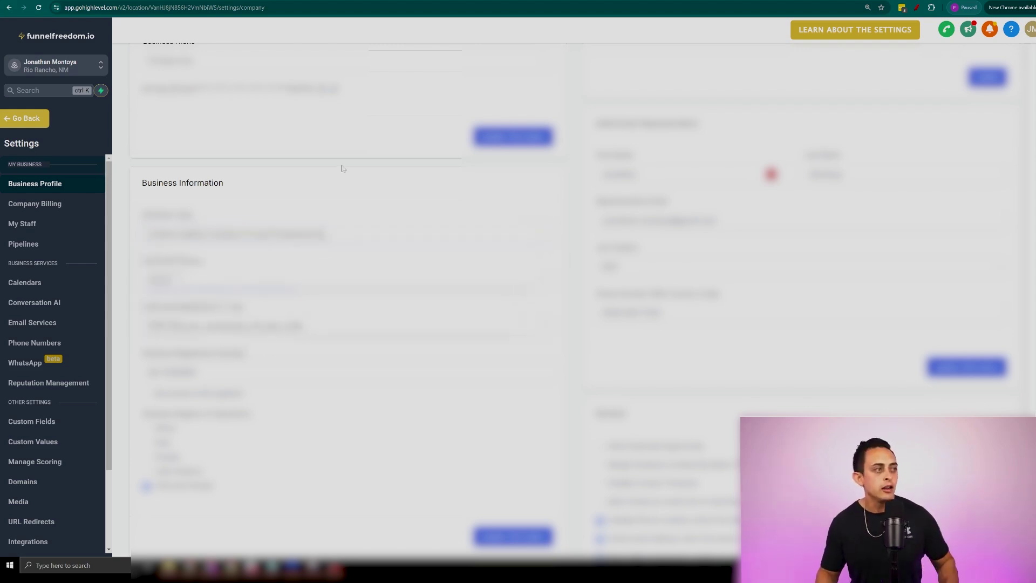
scroll(338, 190, "down", 1)
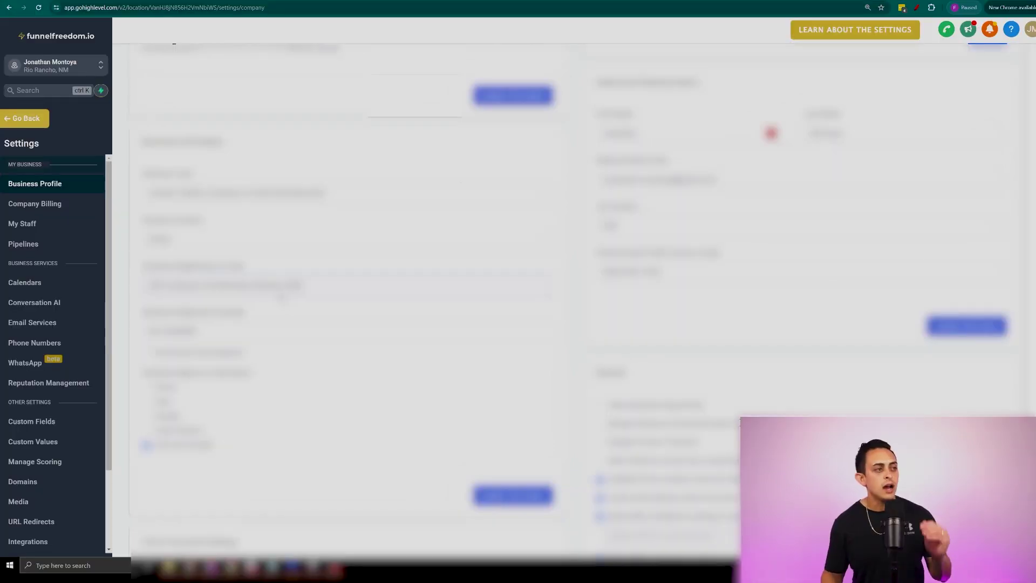
left_click(281, 294)
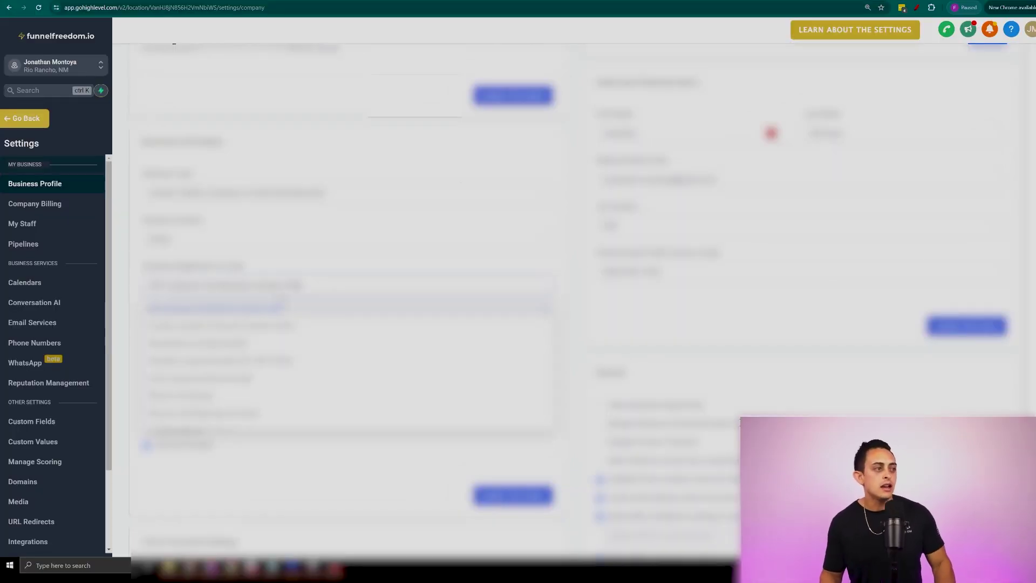
key("Return")
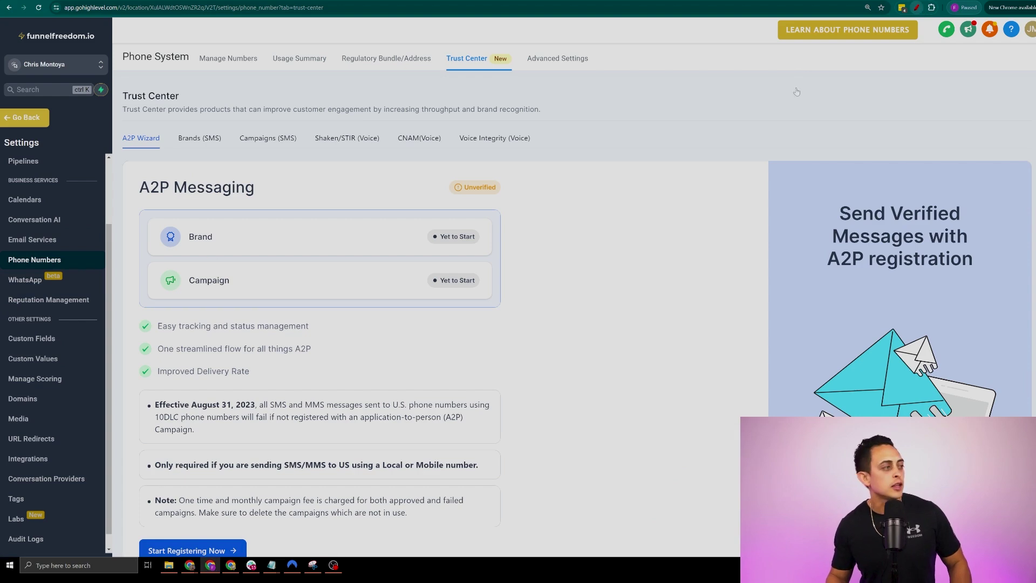
Circle Phone Numbers and the Trust Center tab in red, then clear the drawings.
key("alt+shift+d")
mouse_move(63, 251)
left_mouse_down()
mouse_move(11, 254)
mouse_move(81, 258)
mouse_move(18, 257)
left_mouse_up()
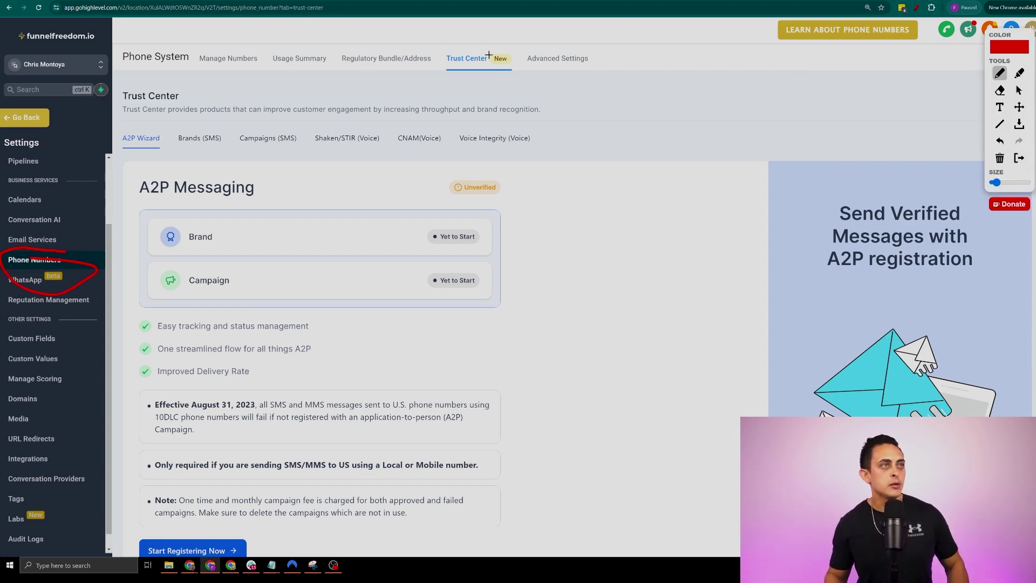
mouse_move(517, 43)
left_mouse_down()
mouse_move(421, 36)
mouse_move(528, 44)
mouse_move(490, 36)
left_mouse_up()
mouse_move(504, 122)
left_mouse_down()
mouse_move(495, 71)
mouse_move(475, 99)
mouse_move(517, 100)
left_mouse_up()
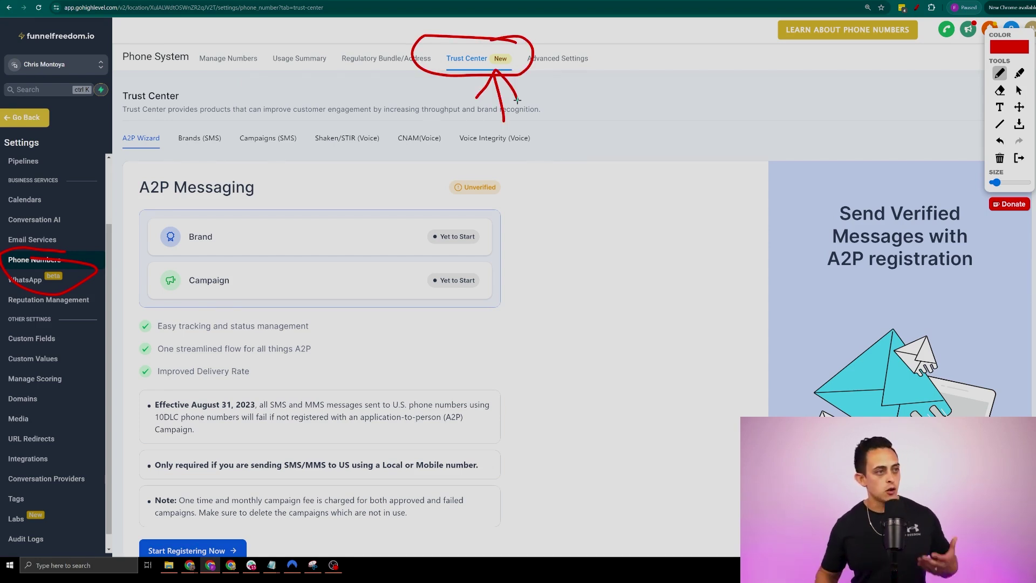
key("Escape")
Start the A2P registration so the Determine Profile Needs step appears.
scroll(596, 308, "down", 1)
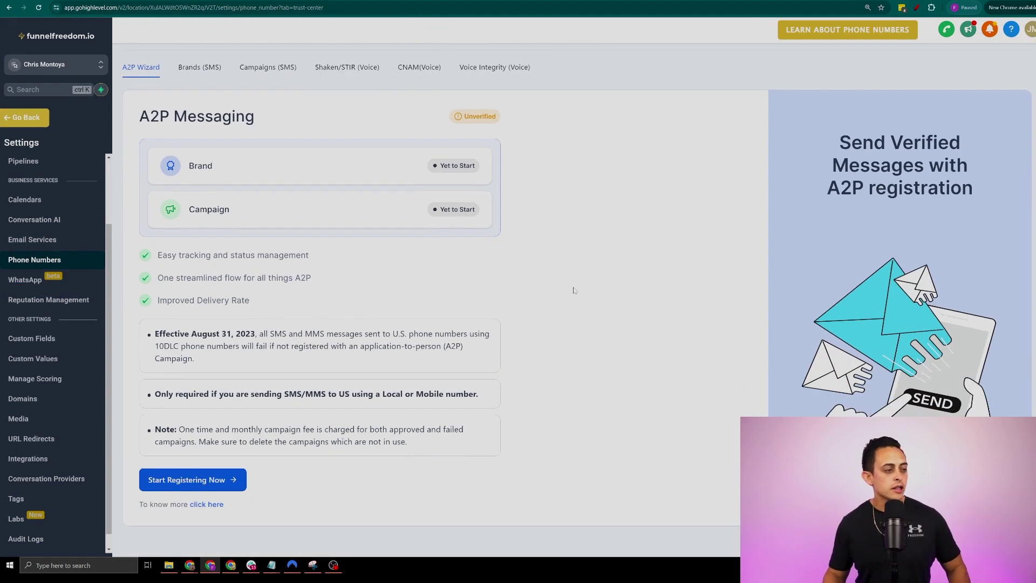
left_click(194, 479)
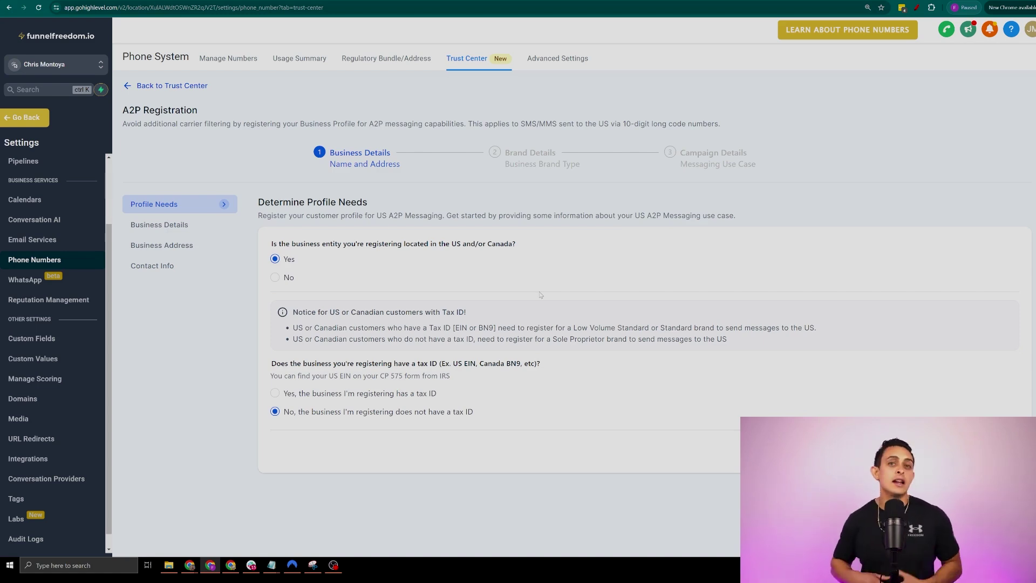
left_click(917, 8)
Point an arrow at the tax ID question and answer that the business has a tax ID.
left_click_drag(285, 452, 306, 423)
left_click_drag(305, 423, 309, 435)
key("Escape")
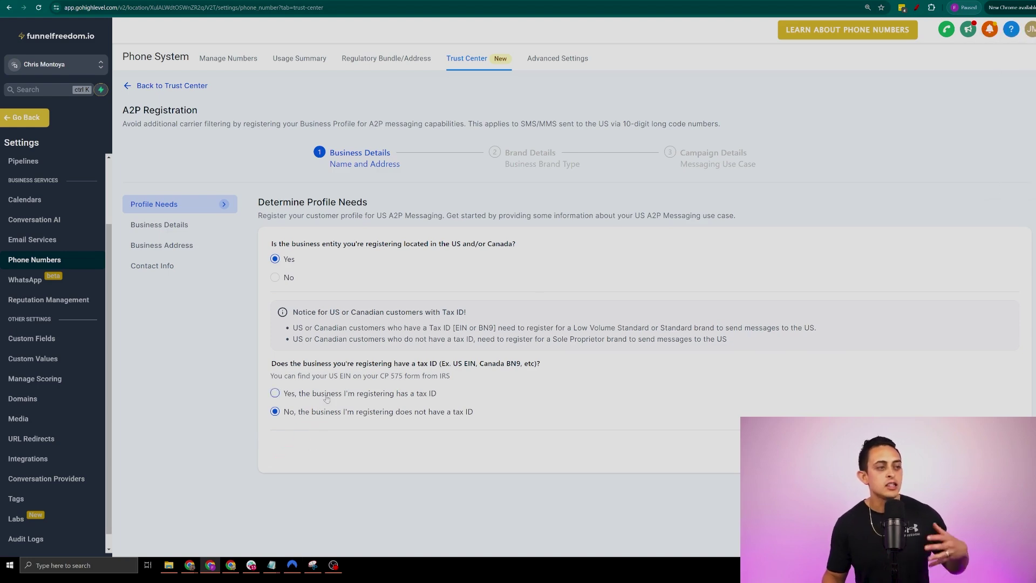
left_click(326, 397)
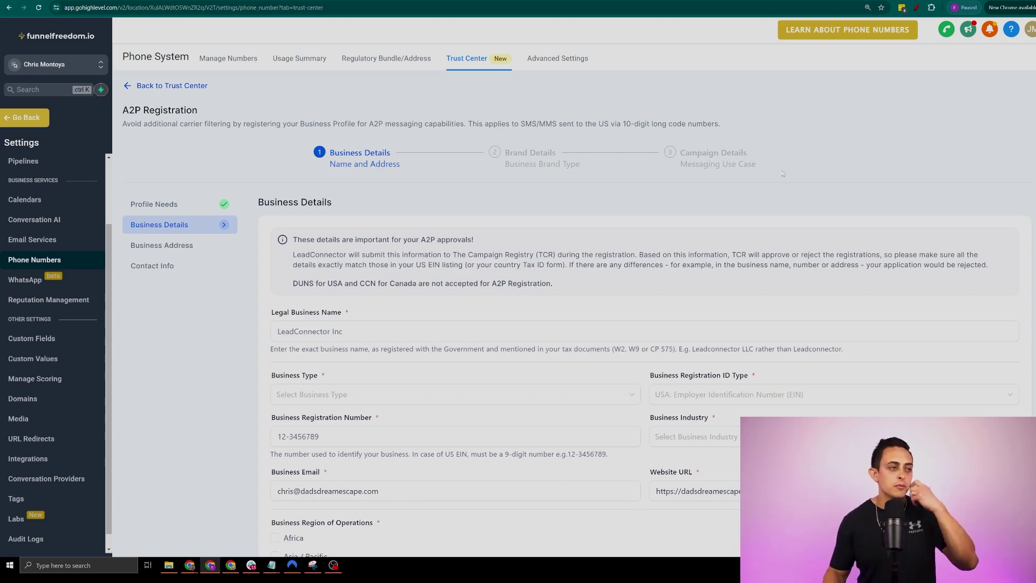
Enter legal name 'Passive Income Lifestyles LLC', LLC business type, USA EIN ID type and the EIN.
scroll(787, 185, "down", 2)
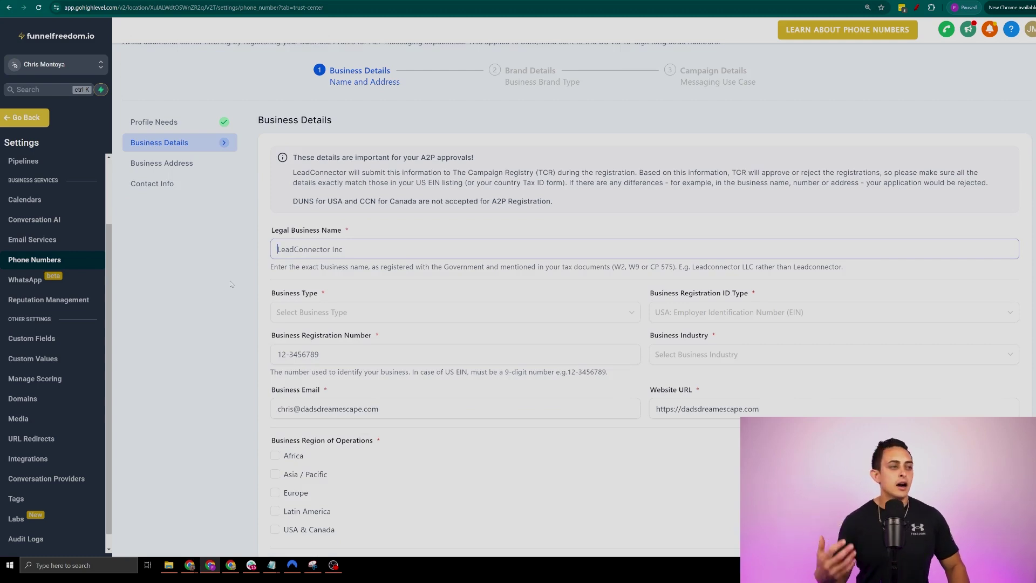
type("Passive Income Lifestyles LLC")
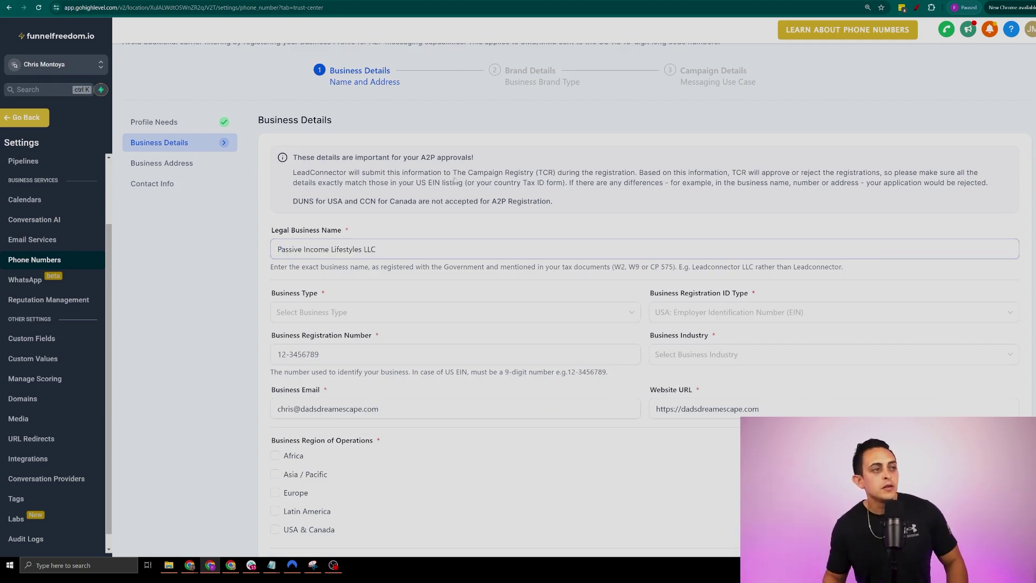
left_click(351, 314)
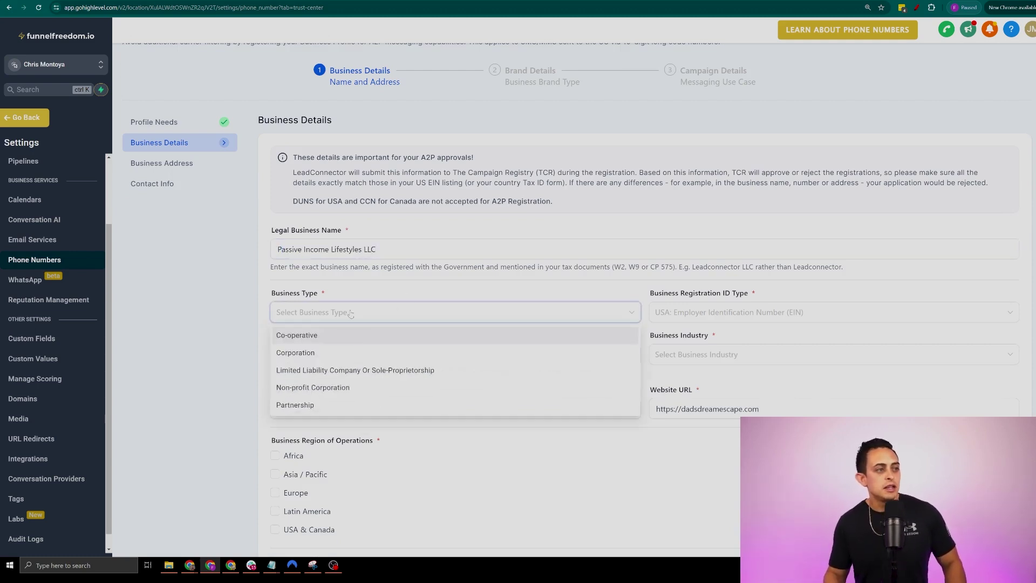
left_click(381, 370)
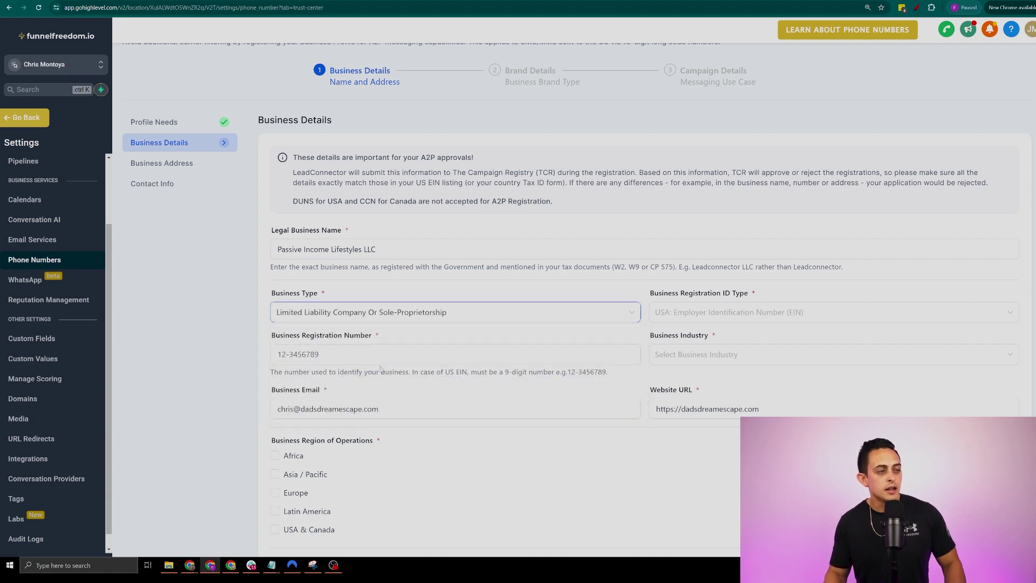
left_click(777, 317)
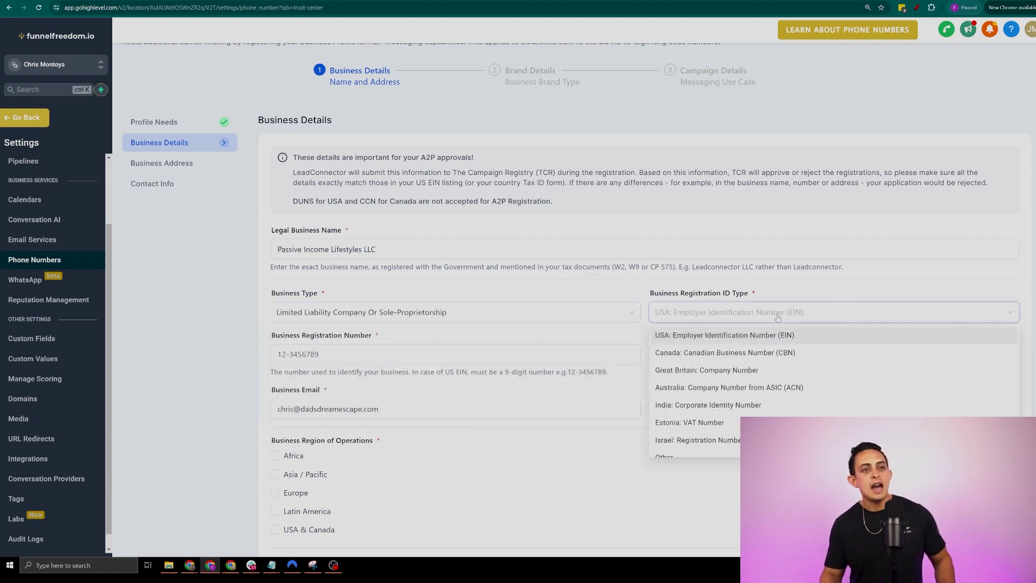
left_click(798, 336)
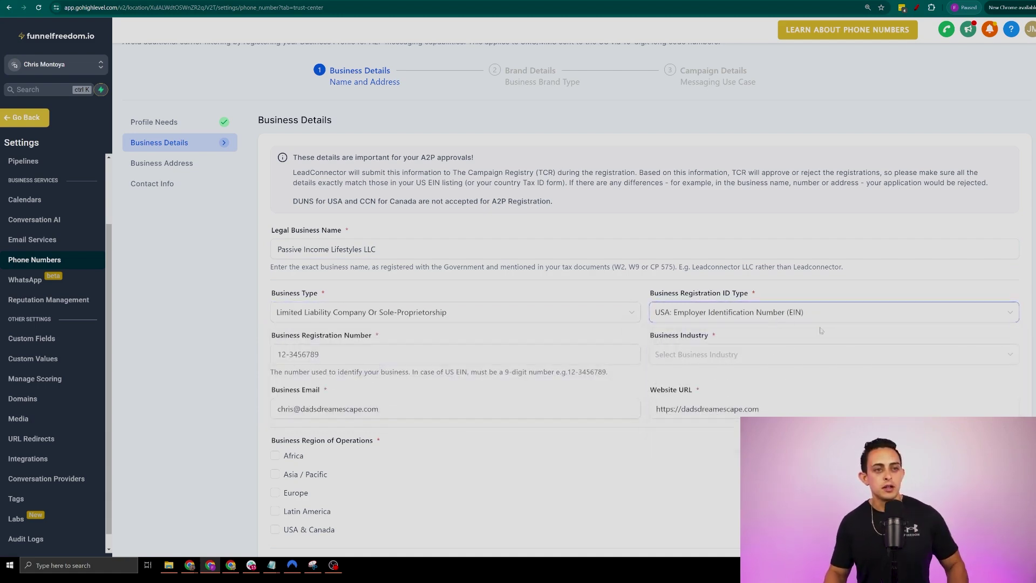
left_click(387, 354)
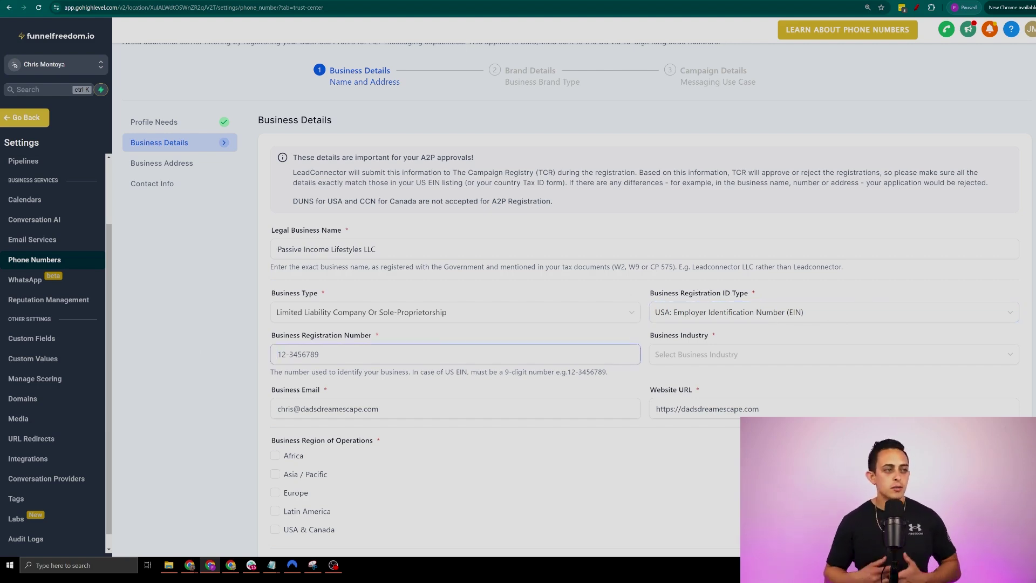
Set the industry to Online, review email and website, choose USA & Canada, and continue.
left_click(834, 354)
scroll(696, 437, "down", 2)
scroll(724, 448, "down", 5)
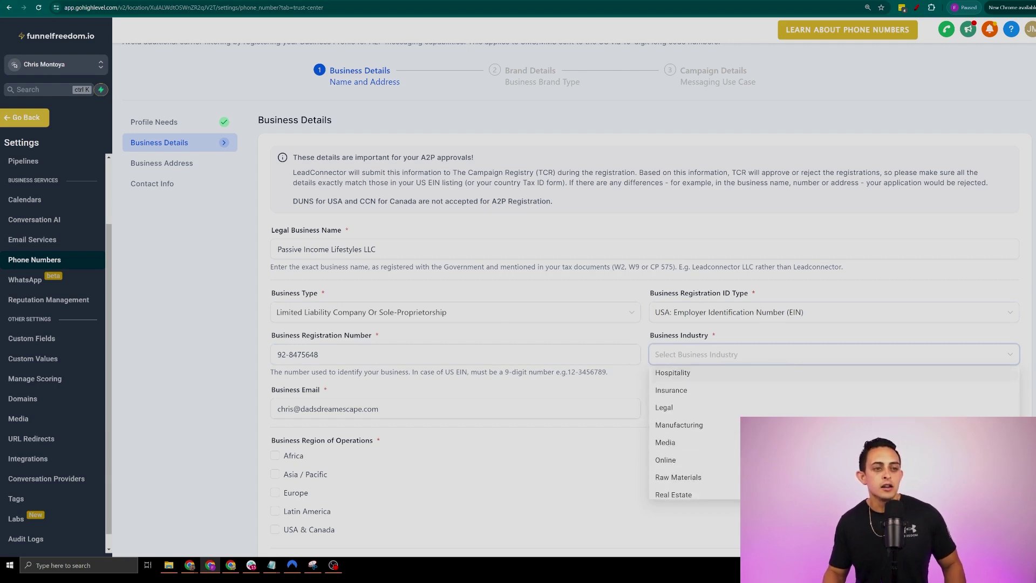
left_click(667, 394)
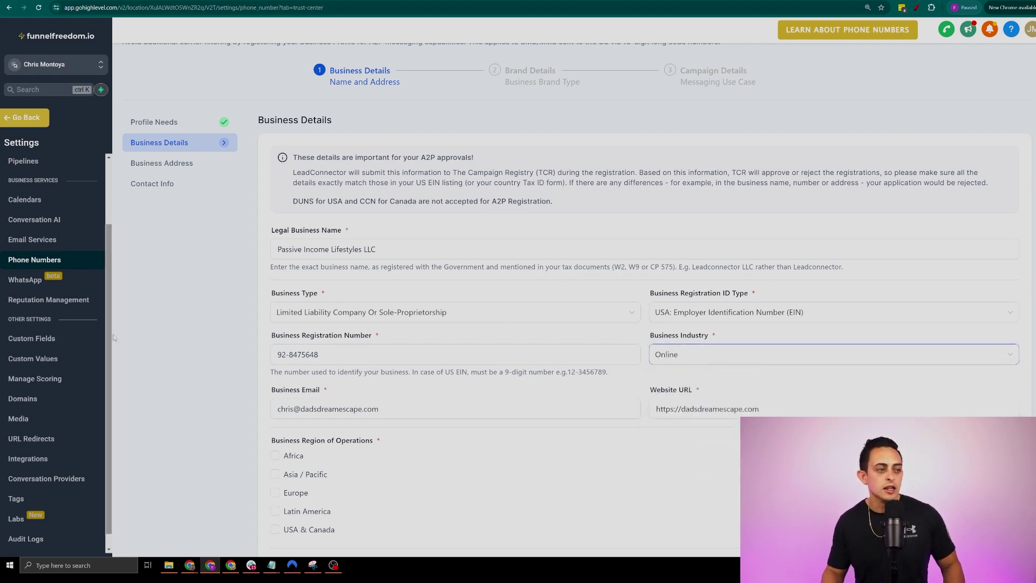
left_click(376, 413)
scroll(377, 413, "down", 1)
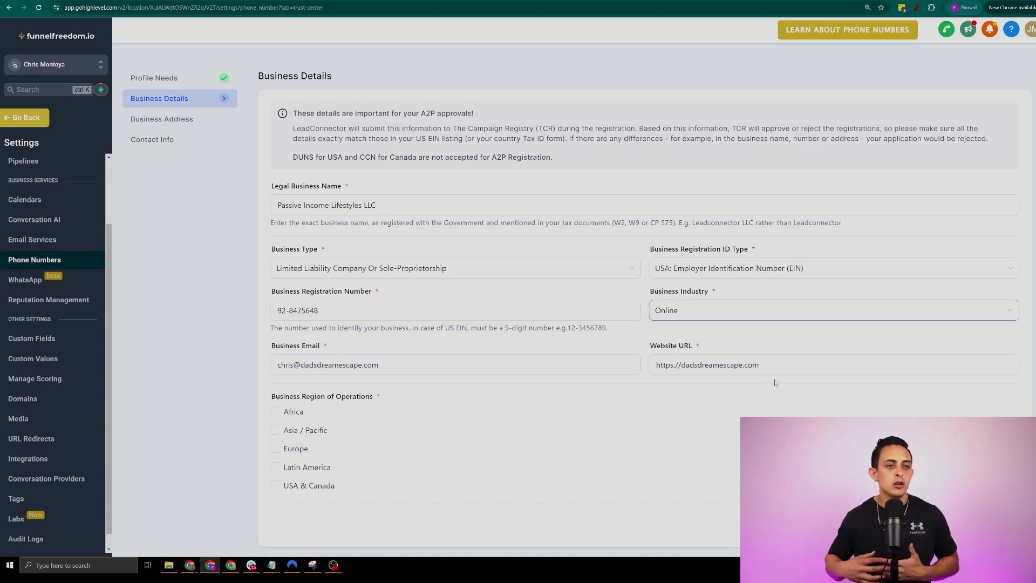
left_click_drag(762, 364, 656, 365)
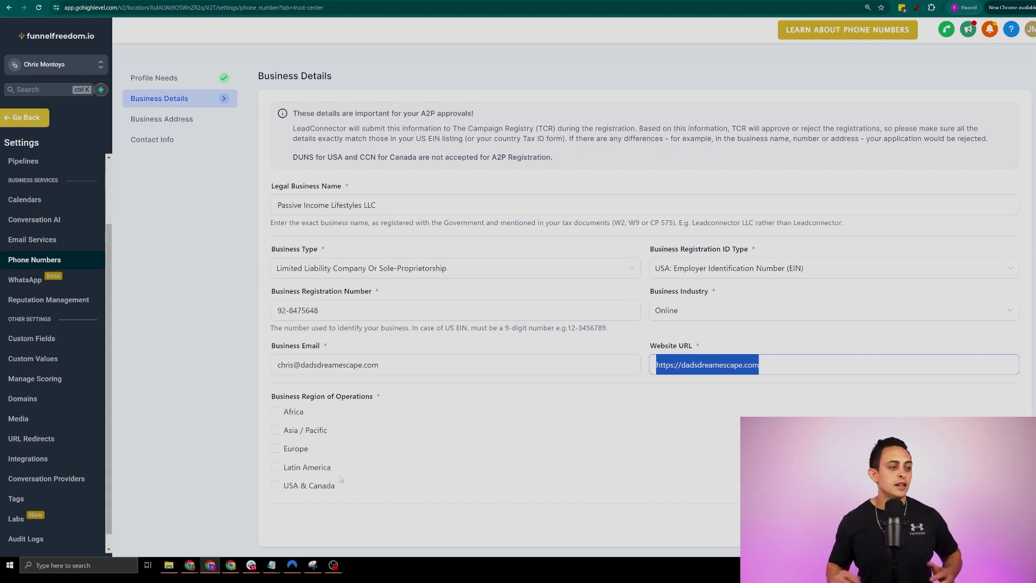
left_click(320, 486)
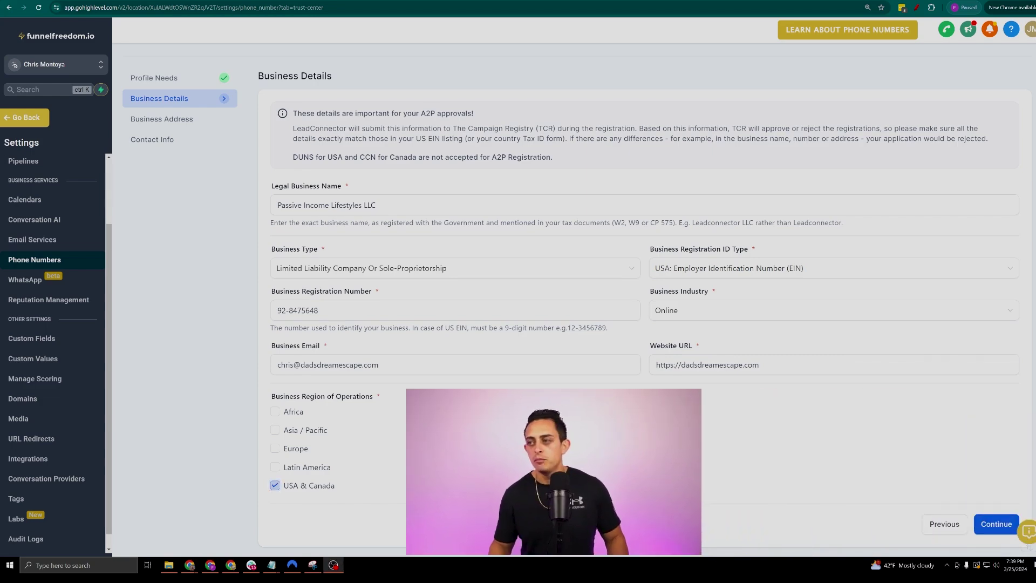
left_click(997, 539)
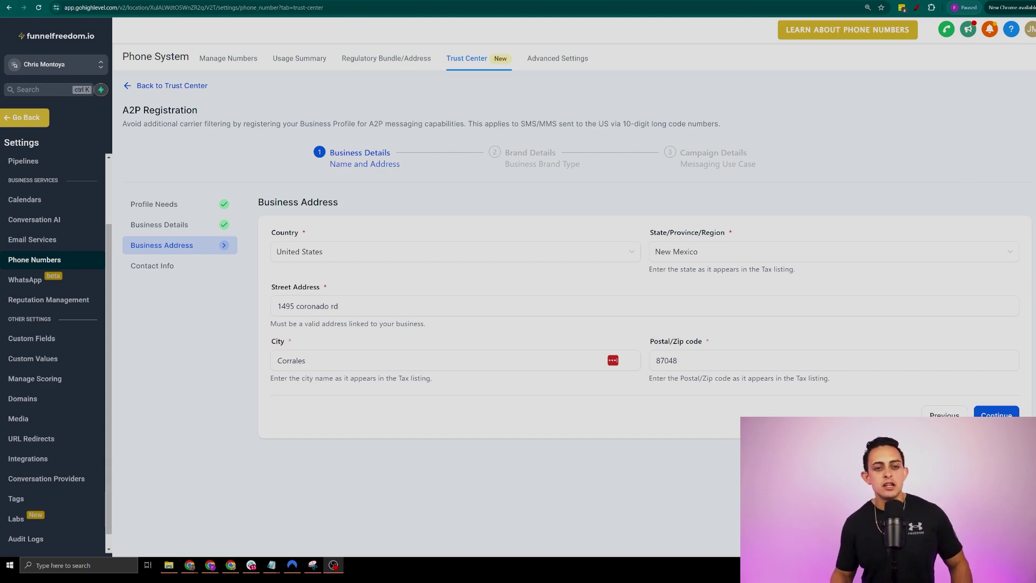
Accept the New Mexico business address and move on to contact info.
left_click(996, 414)
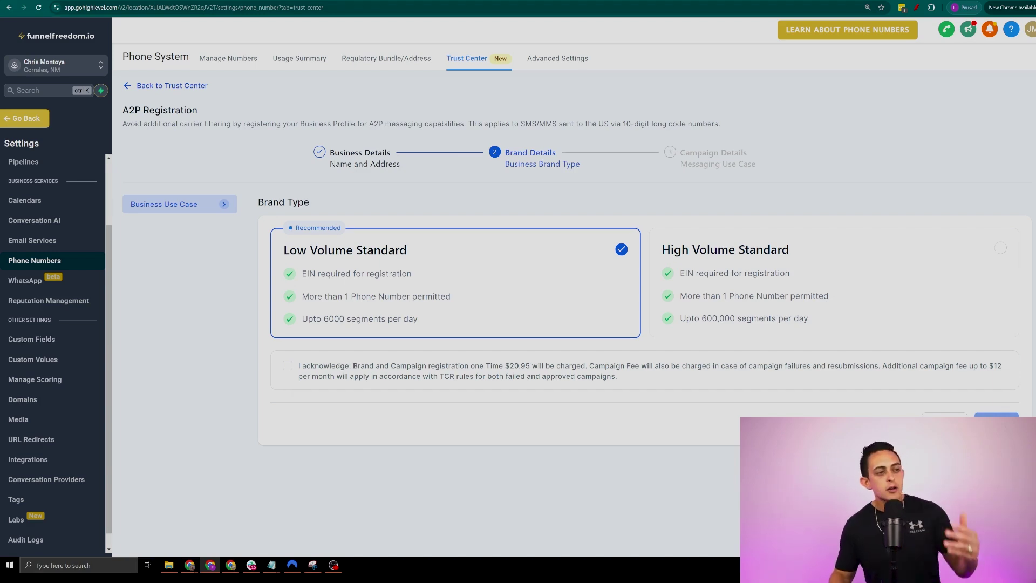
Mark the Low Volume Standard option and fee wording in red, then select High Volume Standard.
left_click(918, 12)
mouse_move(446, 200)
left_mouse_down()
mouse_move(350, 198)
mouse_move(663, 340)
mouse_move(452, 193)
left_mouse_up()
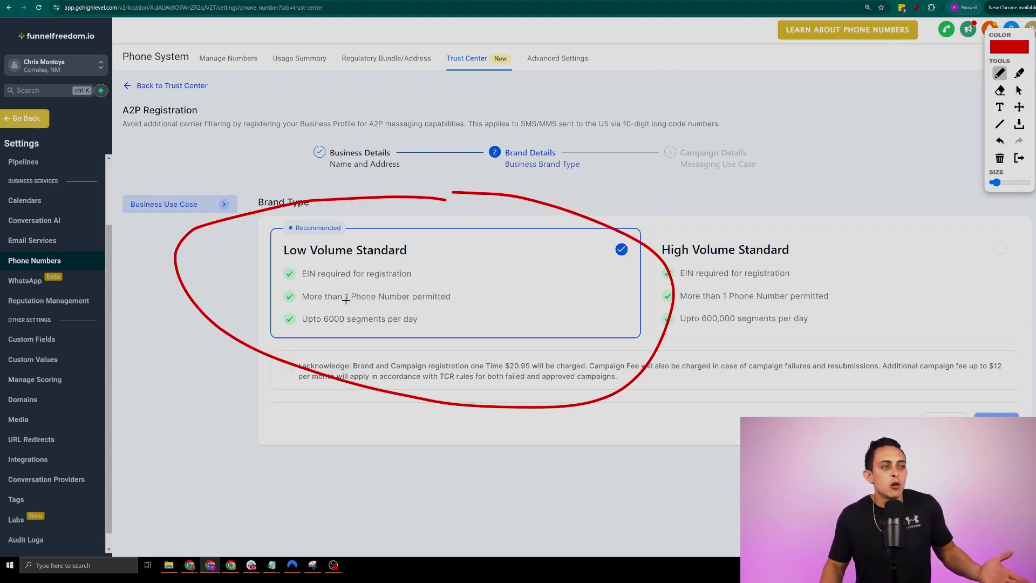
left_click_drag(326, 329, 642, 371)
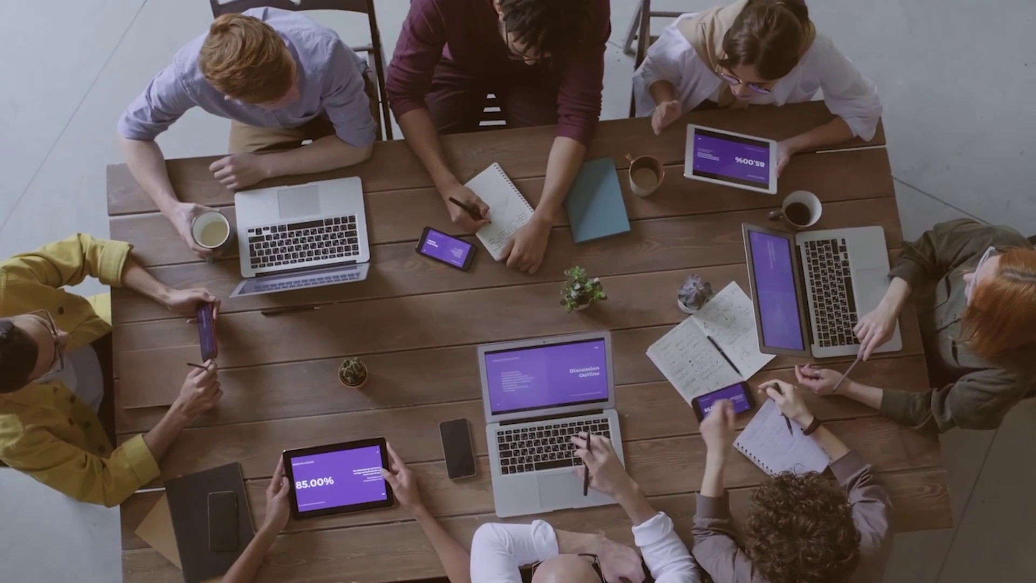
left_click(733, 261)
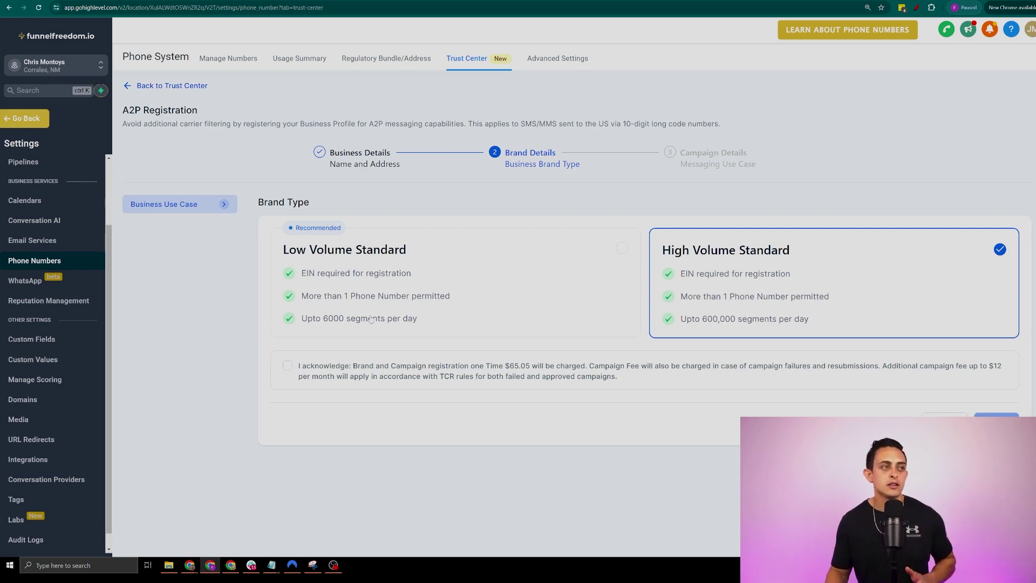
Switch the brand type back to Low Volume Standard and acknowledge its $20.95 one-time charge.
left_click(466, 288)
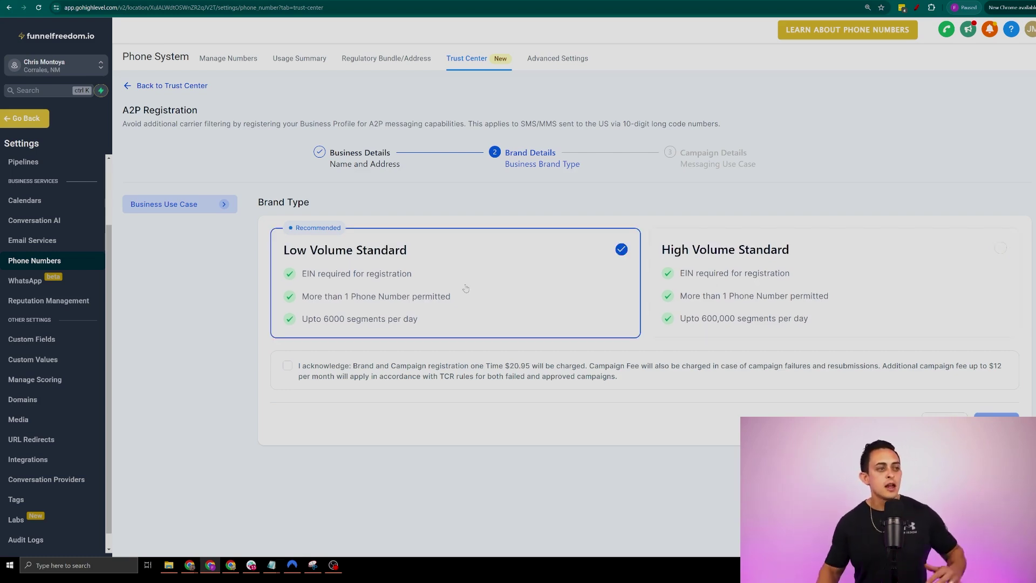
left_click(288, 366)
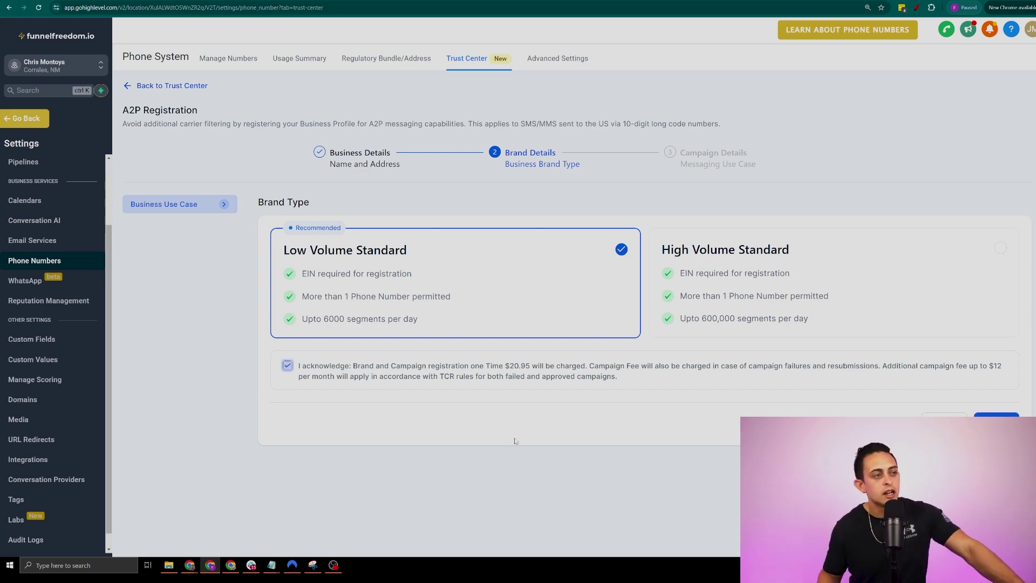
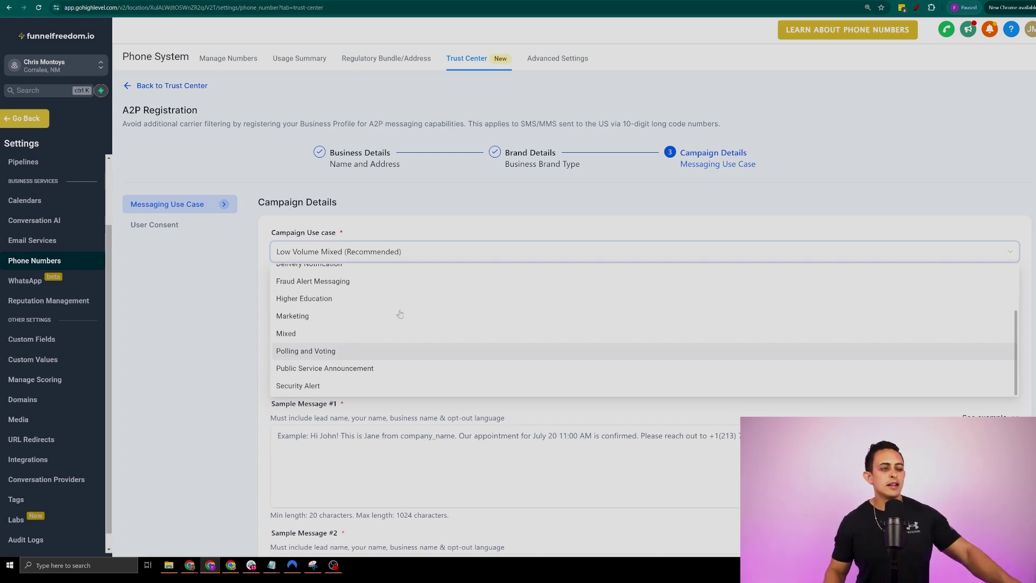
left_click(250, 269)
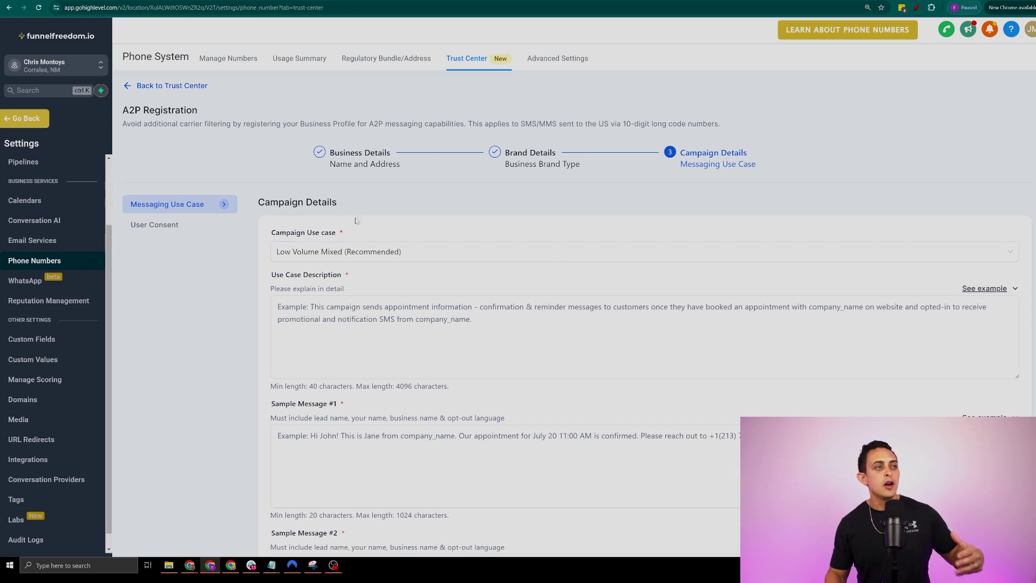
left_click(344, 253)
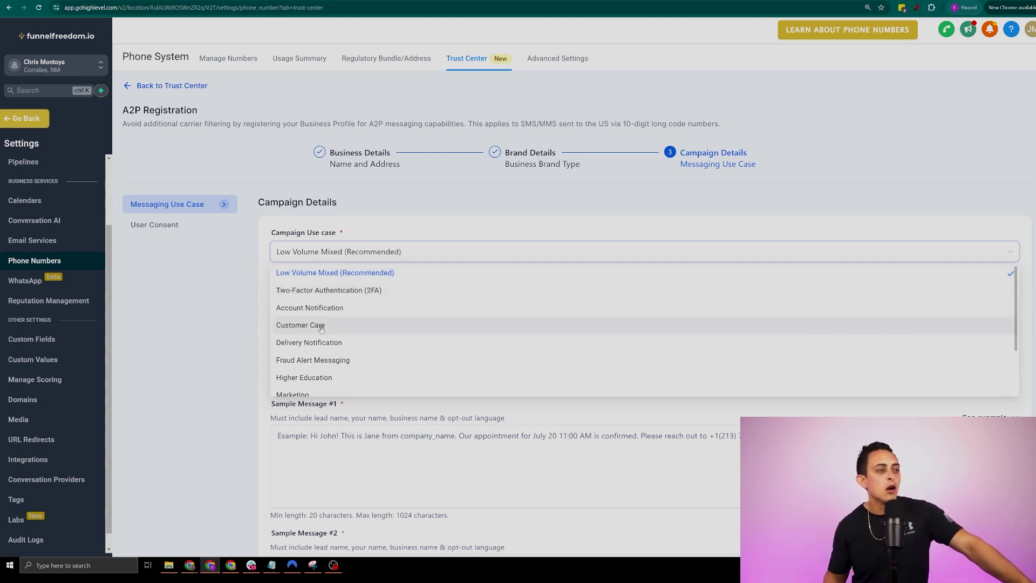
scroll(321, 329, "down", 3)
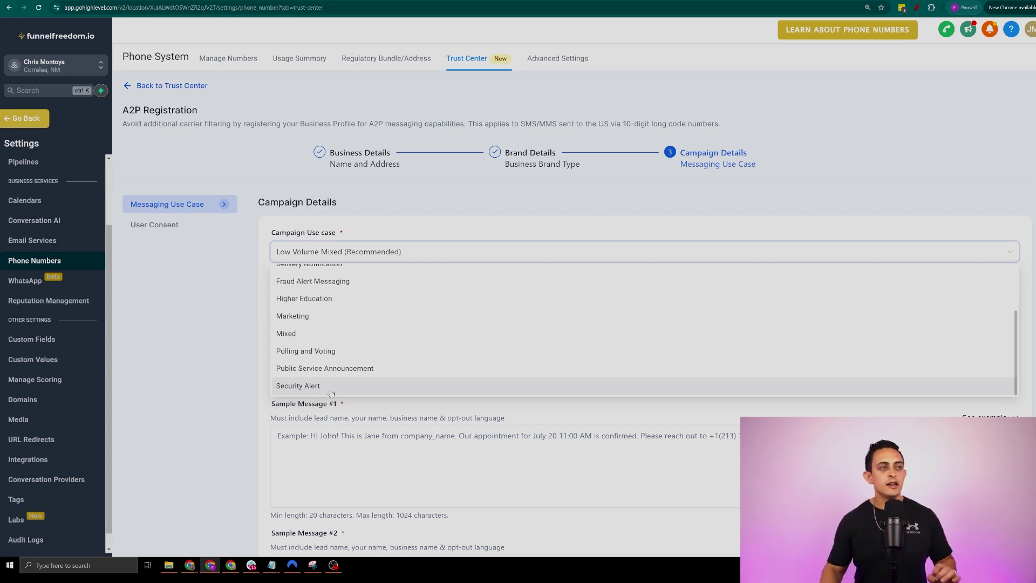
left_click(305, 250)
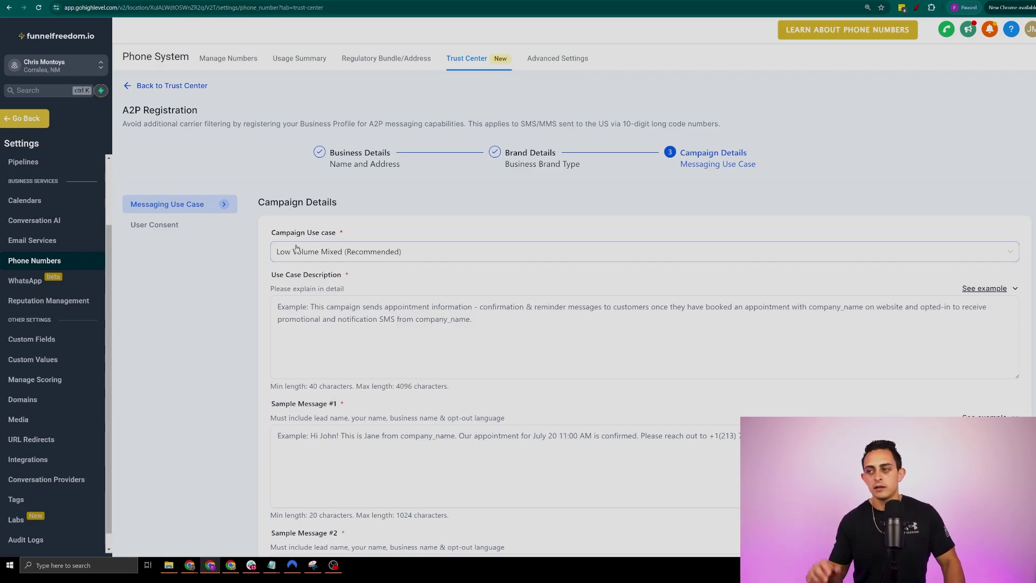
Paste the third example description, about company_name reaching clients who opted in, into Use Case Description.
scroll(492, 193, "down", 2)
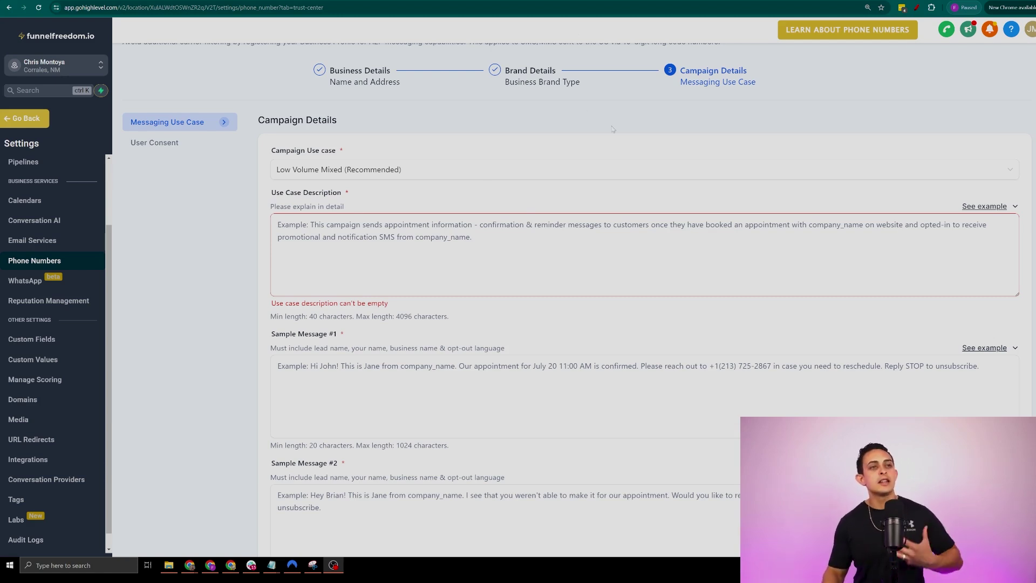
left_click(980, 210)
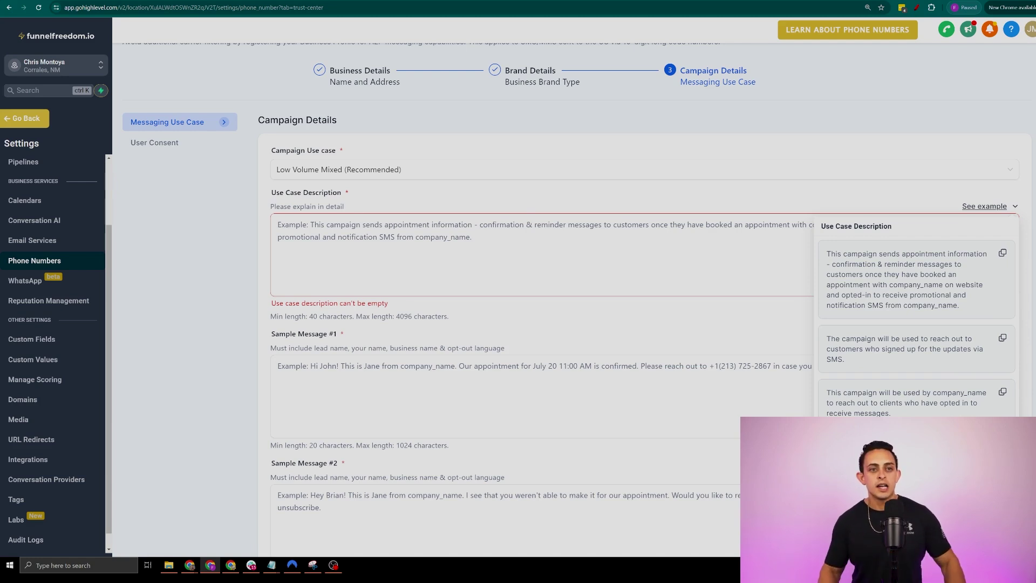
left_click(1002, 391)
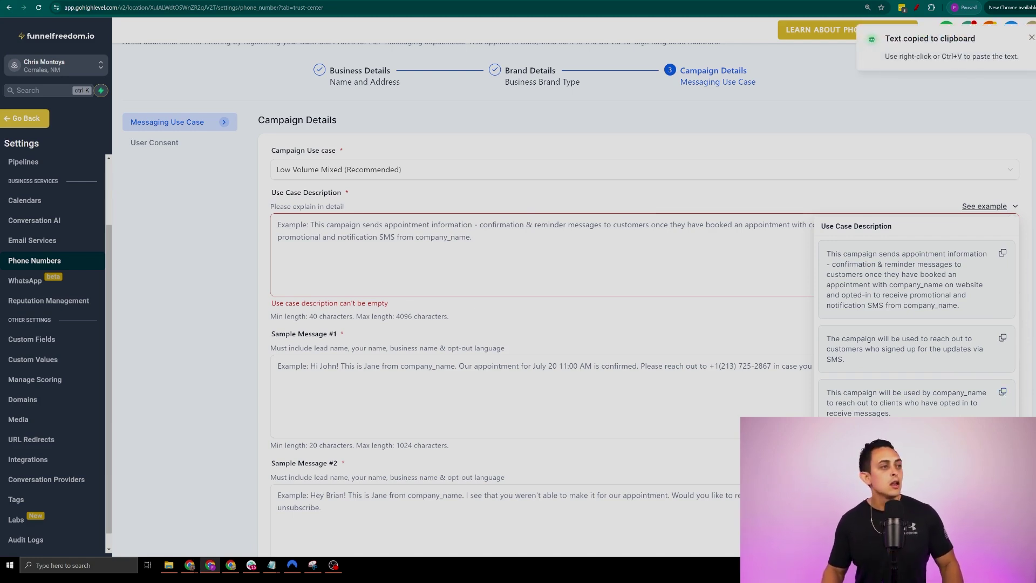
key("ctrl+v")
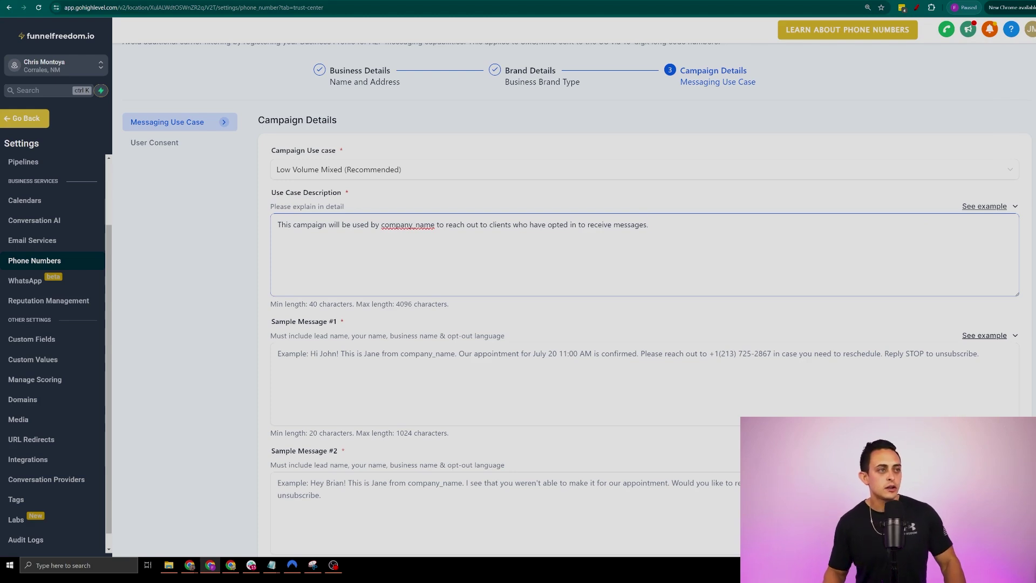
Replace company_name in the use case description with 'passive income lifestyles llc'.
left_click_drag(435, 224, 380, 225)
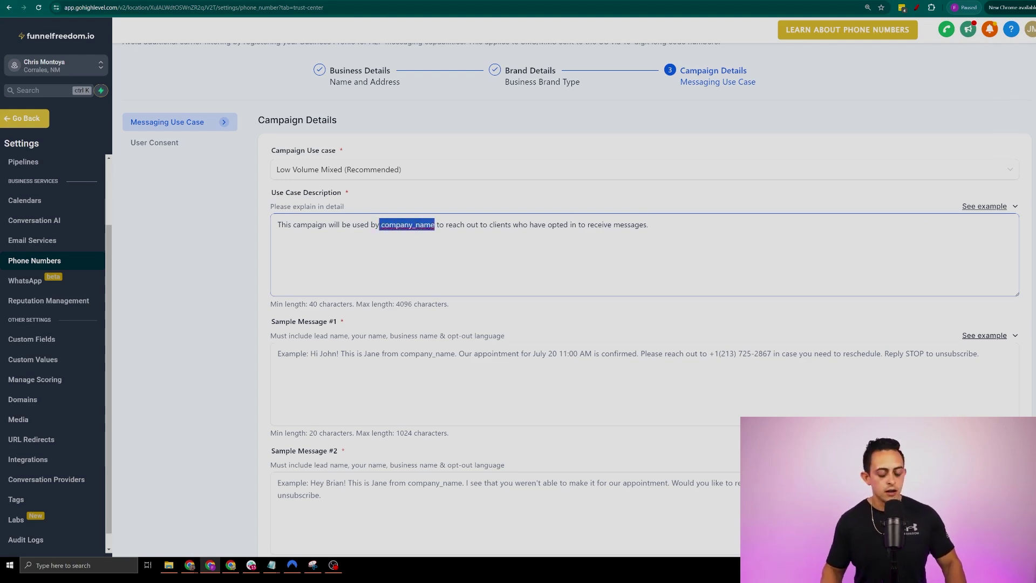
type("passive")
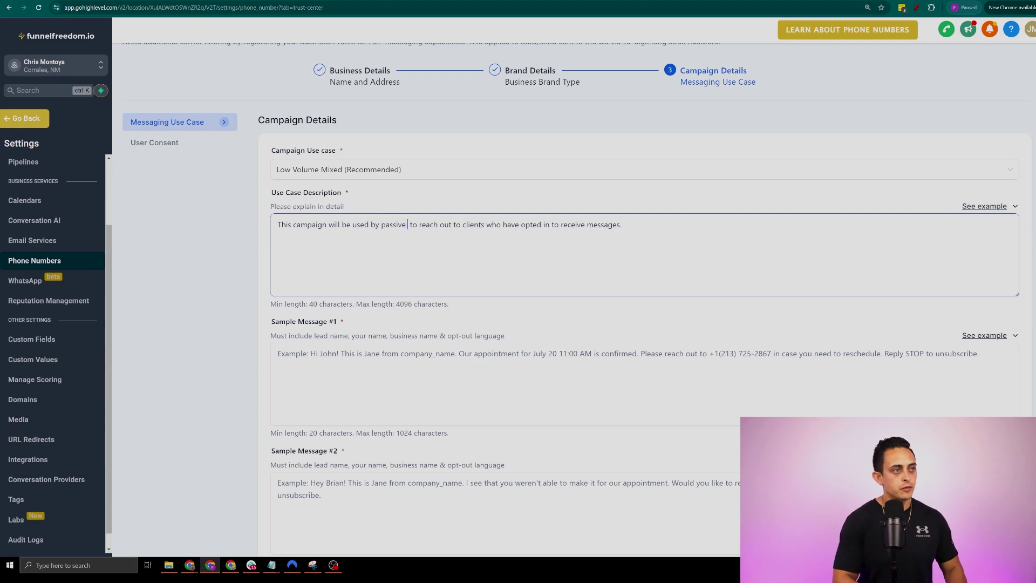
type(" income lifest")
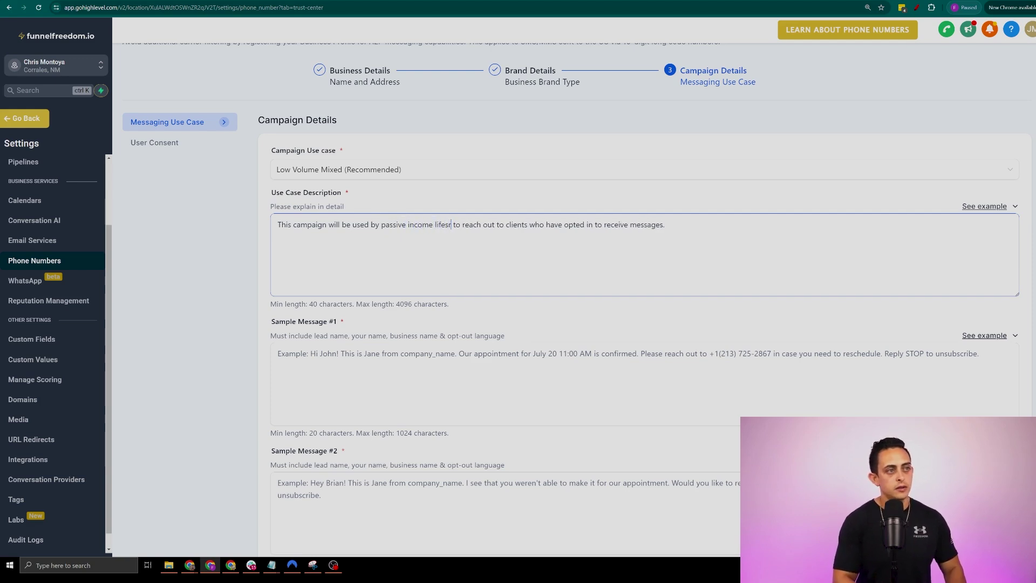
type("yles llc")
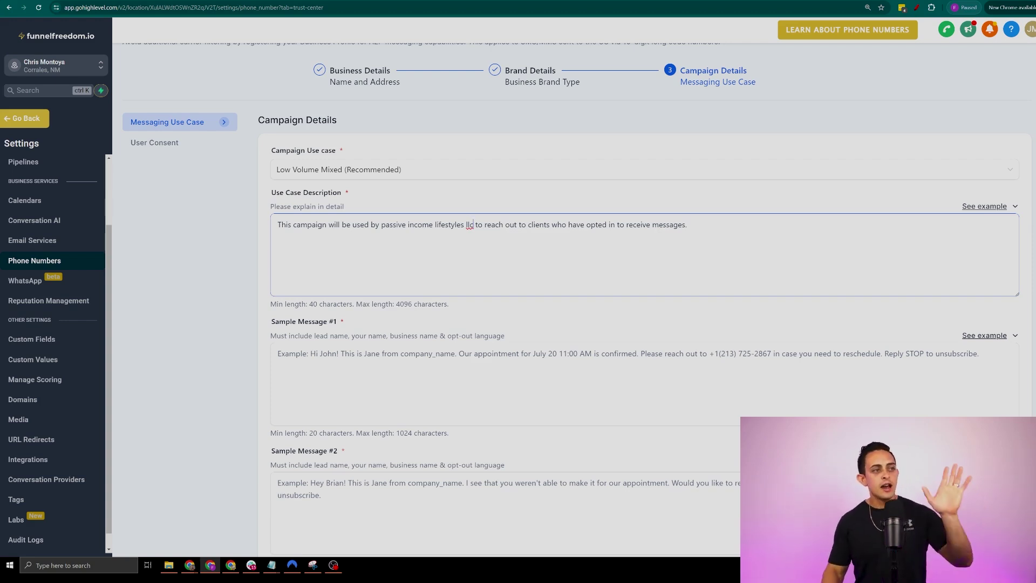
left_click(199, 195)
scroll(199, 194, "down", 2)
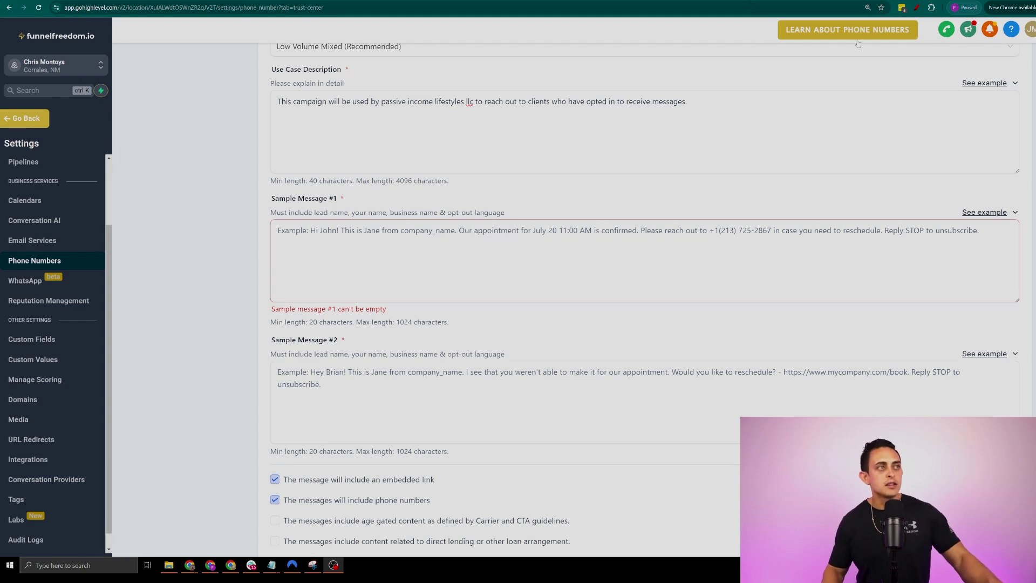
Review Sample Message #1 and highlight its 'Reply STOP to unsubscribe.' line.
scroll(575, 296, "up", 2)
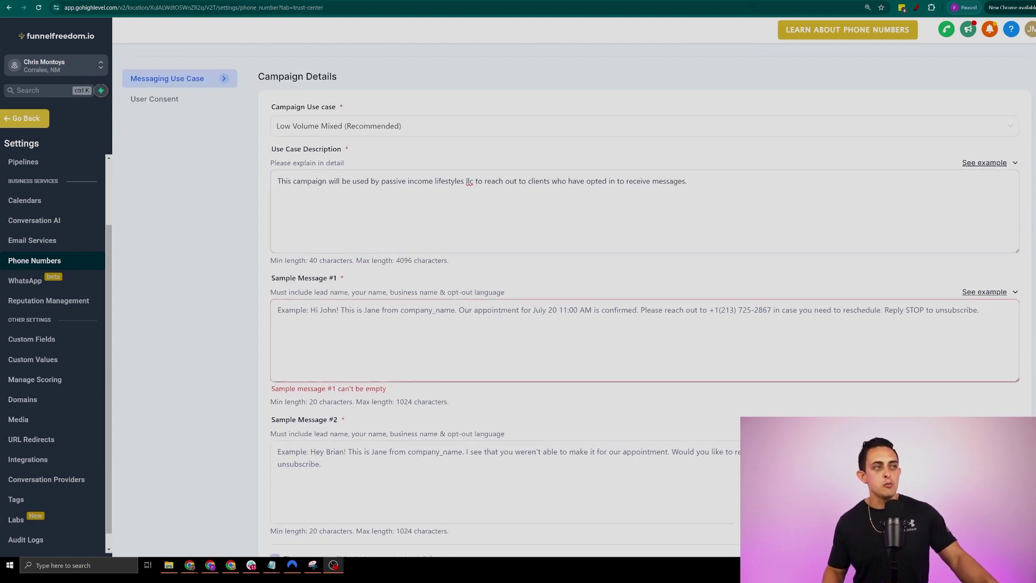
scroll(575, 296, "down", 3)
scroll(640, 300, "down", 1)
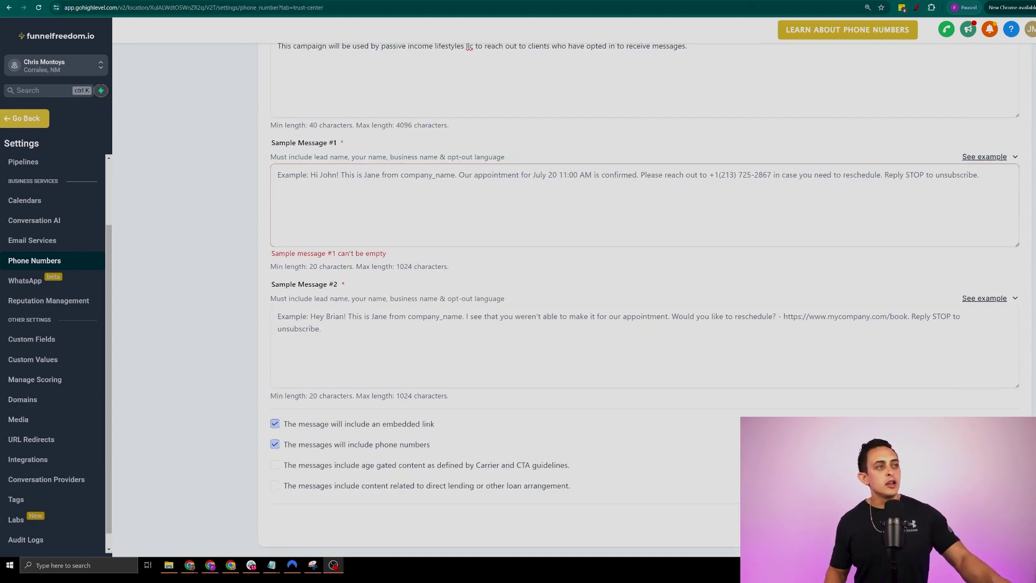
left_click_drag(271, 139, 376, 155)
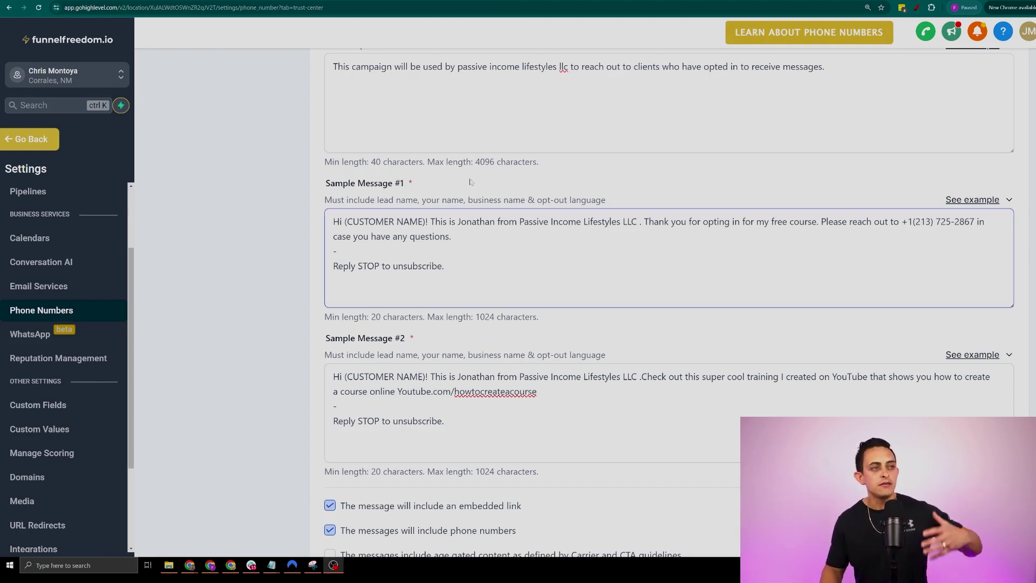
left_click_drag(444, 266, 333, 221)
left_click(333, 221)
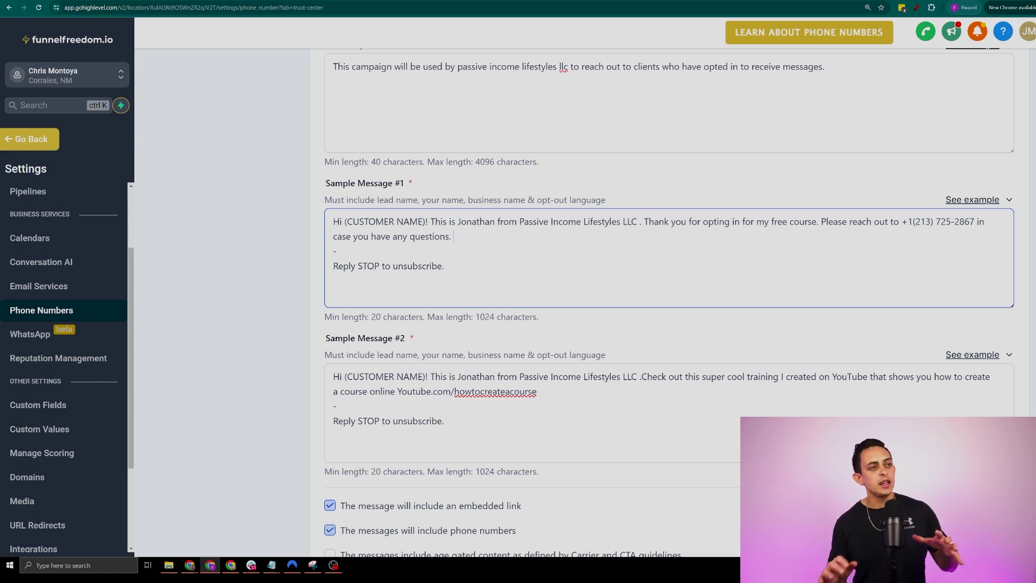
key("ctrl+shift+Left")
key("ctrl+shift+Left")
key("ctrl+shift+Left")
key("ctrl+shift+Left")
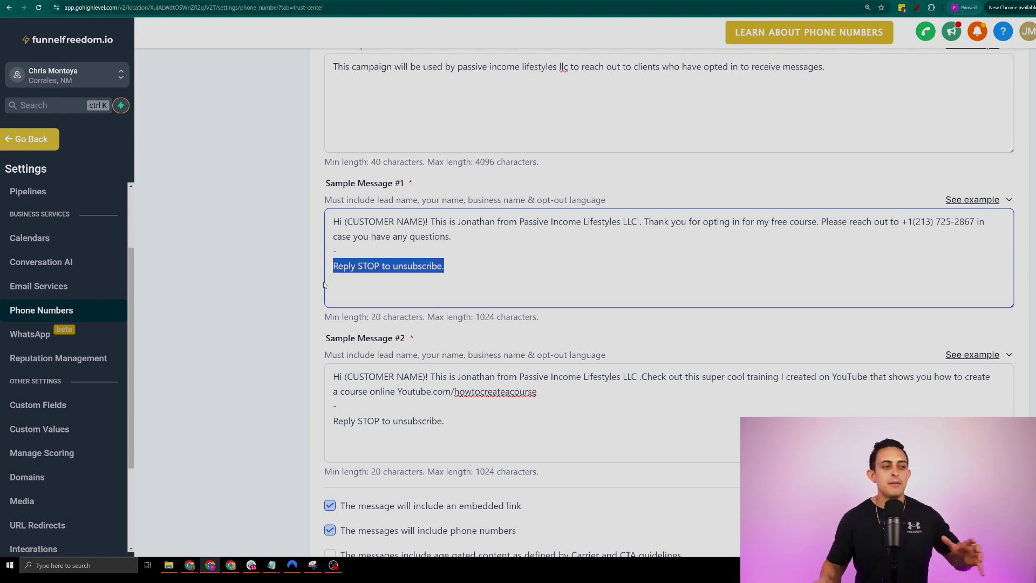
Highlight the link and the 'Reply STOP' opt-out line in Sample Message #2.
left_click_drag(448, 432, 290, 371)
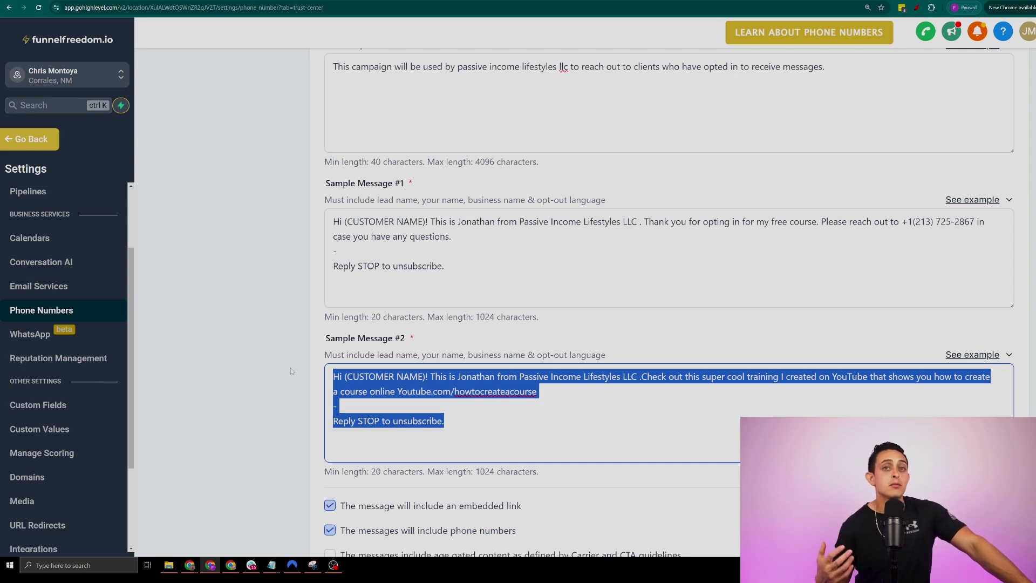
key("Right")
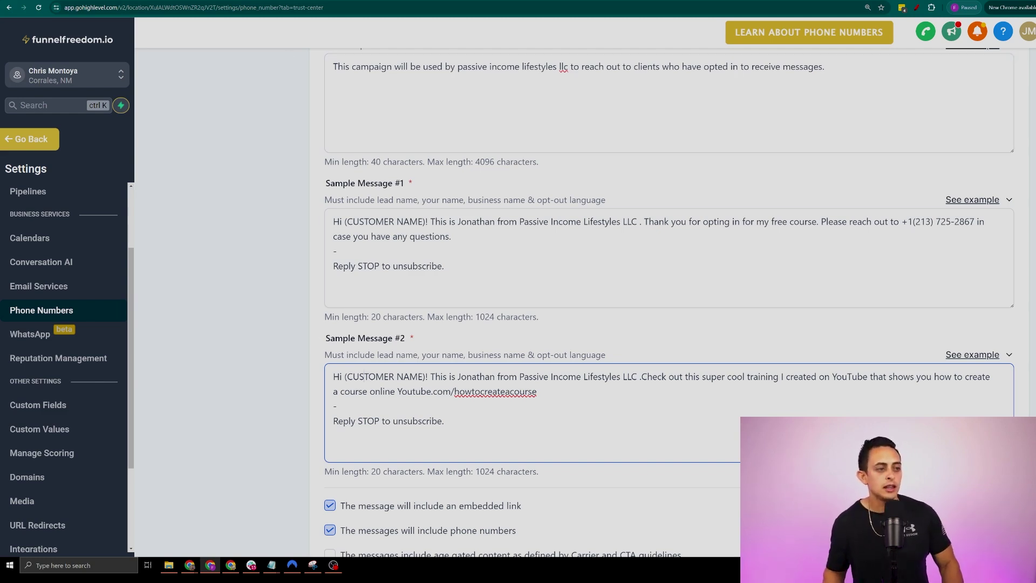
left_click_drag(398, 391, 444, 422)
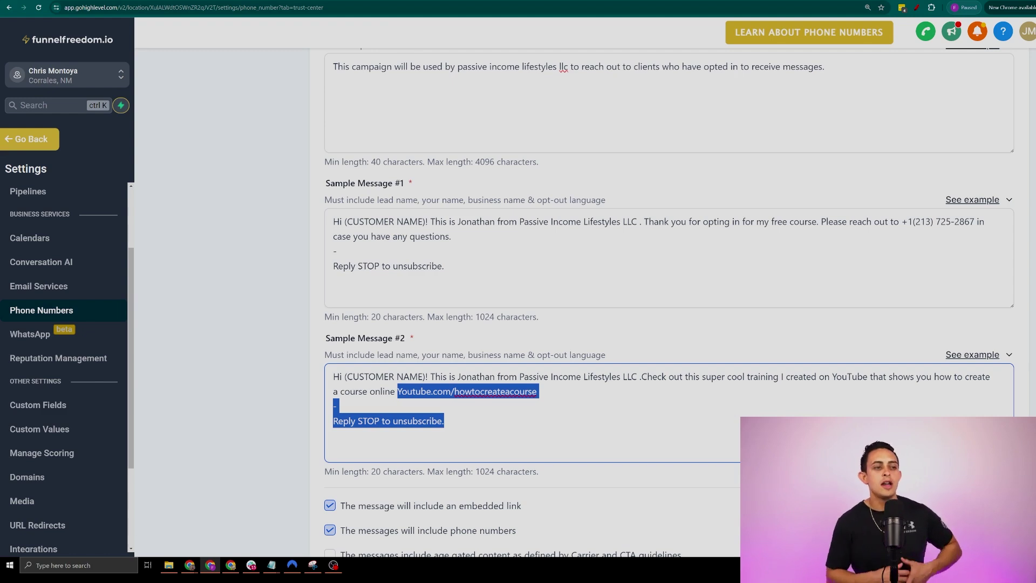
left_click(444, 421)
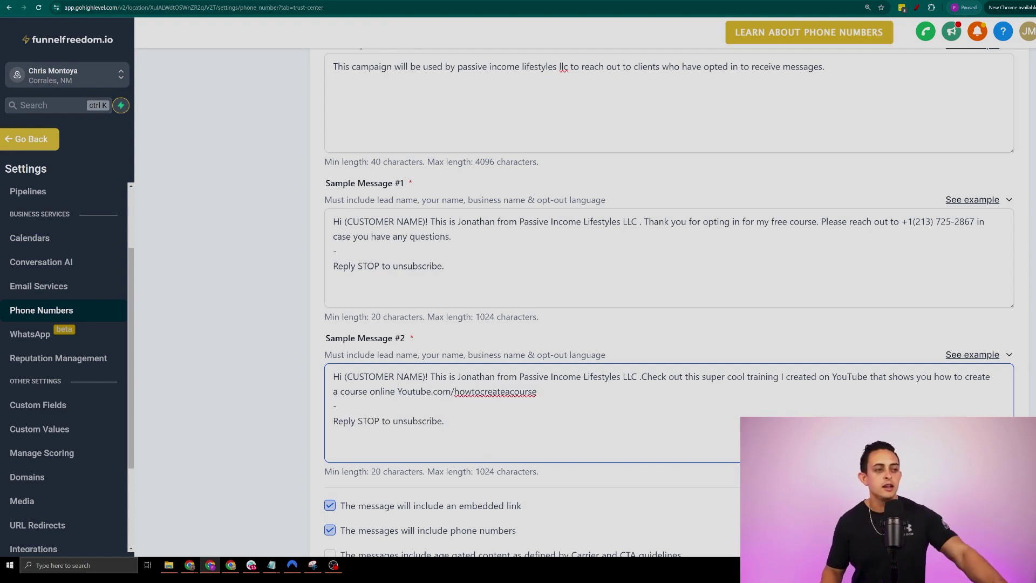
left_click_drag(444, 421, 338, 421)
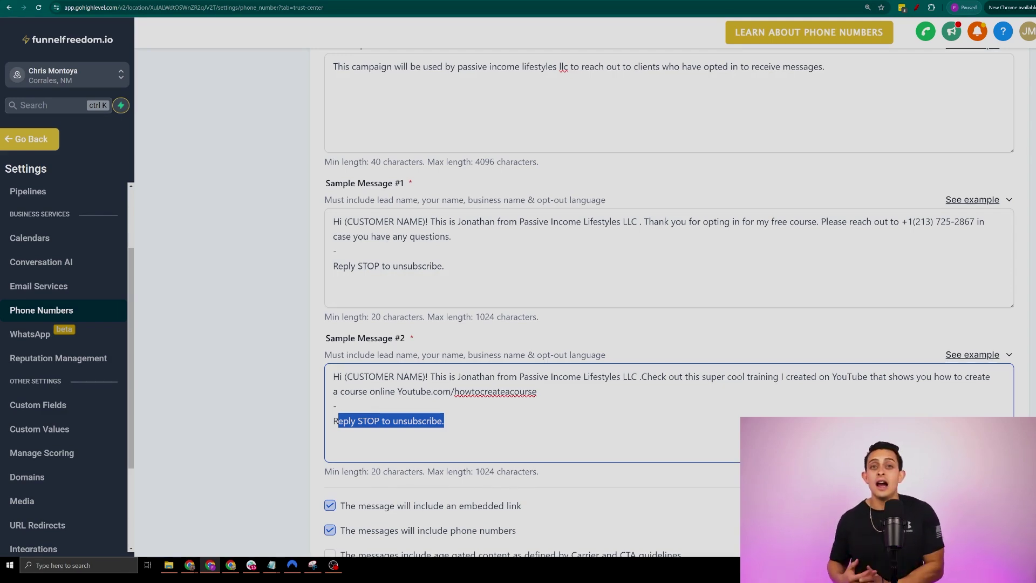
scroll(564, 438, "down", 2)
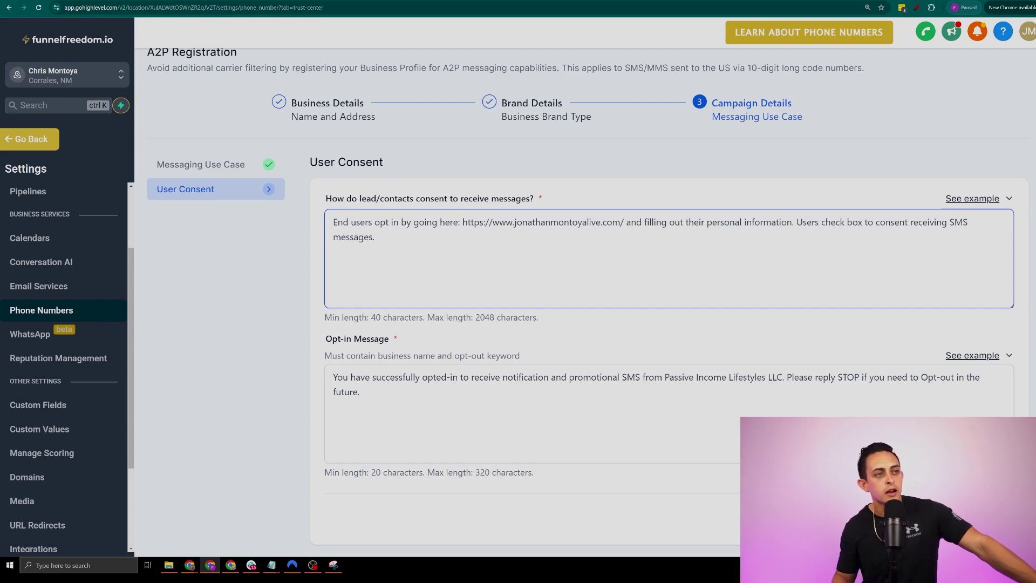
Highlight the website address in the User Consent description.
left_click_drag(463, 223, 378, 238)
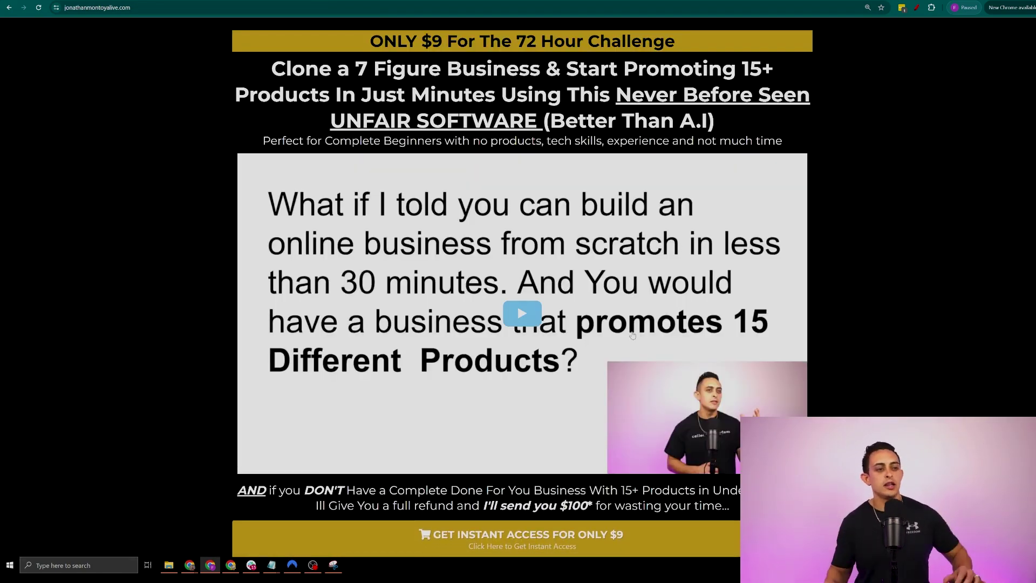
Highlight the SMS consent statement on the website's opt-in form.
scroll(633, 336, "down", 2)
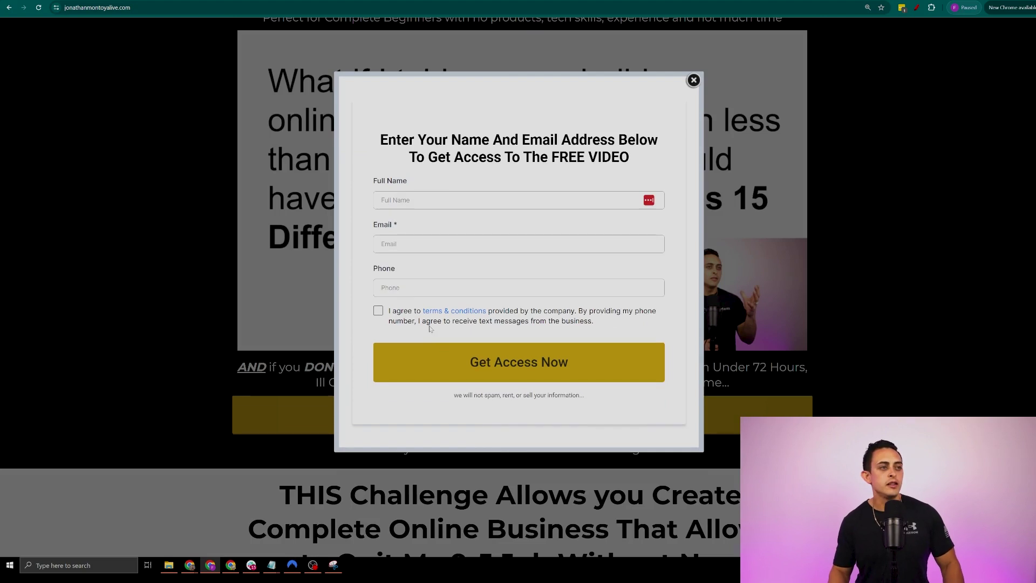
left_click_drag(389, 311, 536, 321)
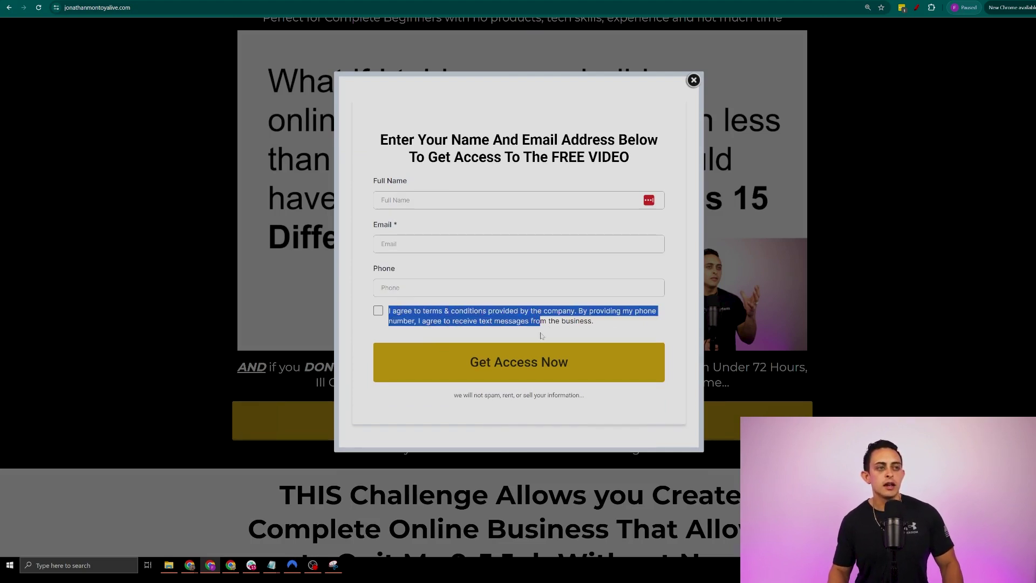
left_click(460, 319)
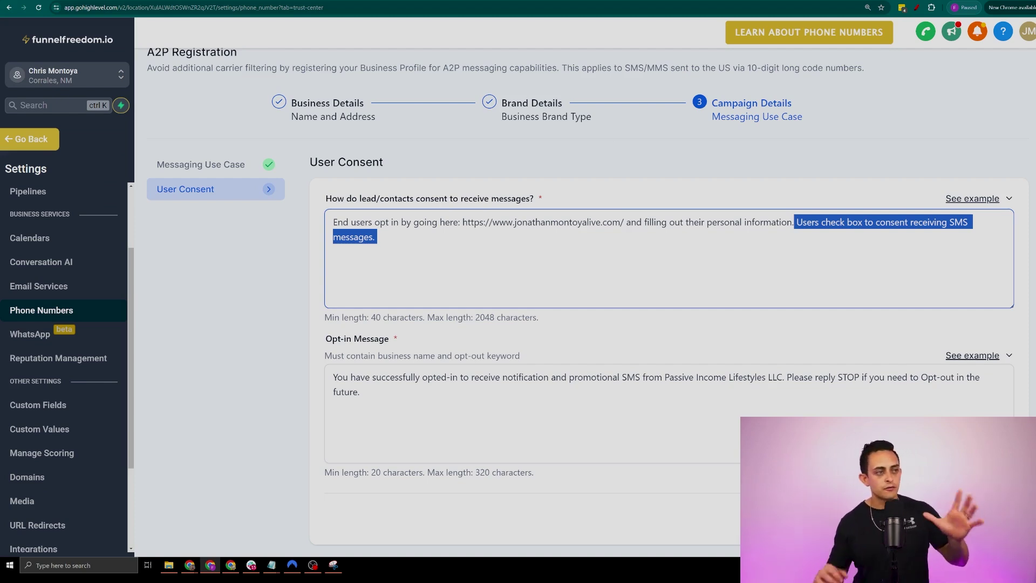
Highlight the Opt-in Message requirements and text, then compare it with the example opt-in messages.
left_click(335, 352)
left_click_drag(335, 352, 326, 338)
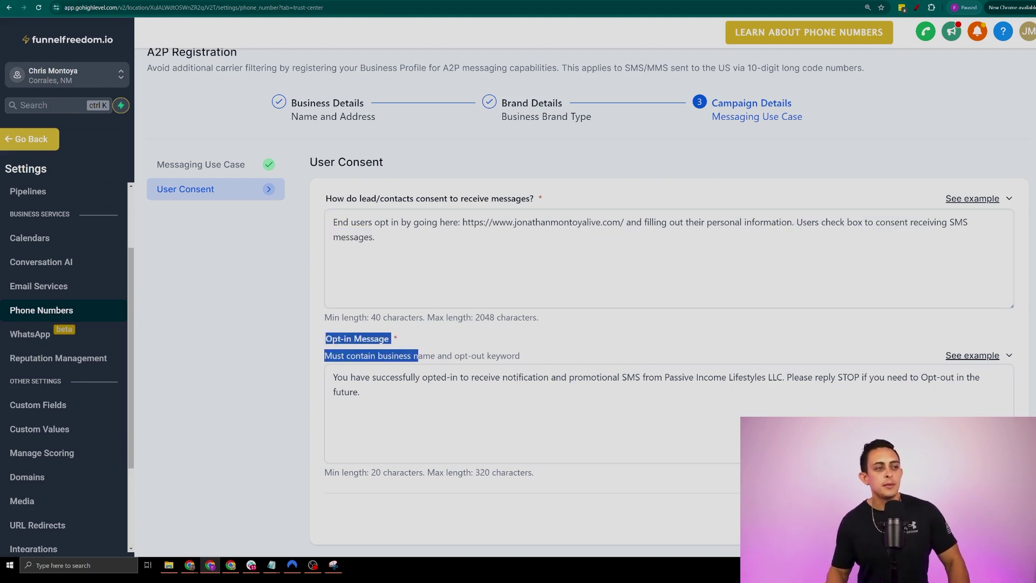
left_click(360, 392)
left_click_drag(360, 392, 343, 378)
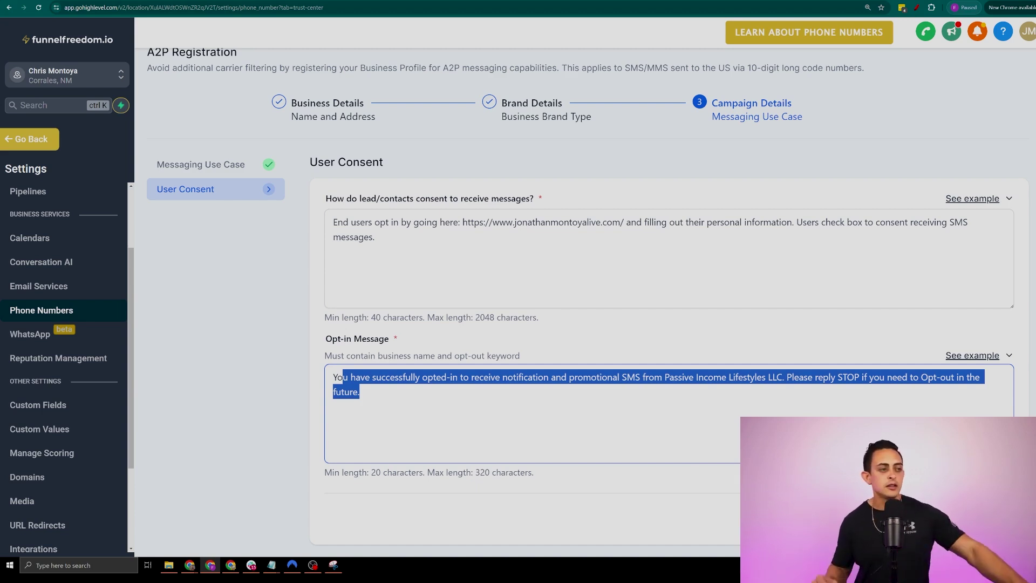
left_click(709, 385)
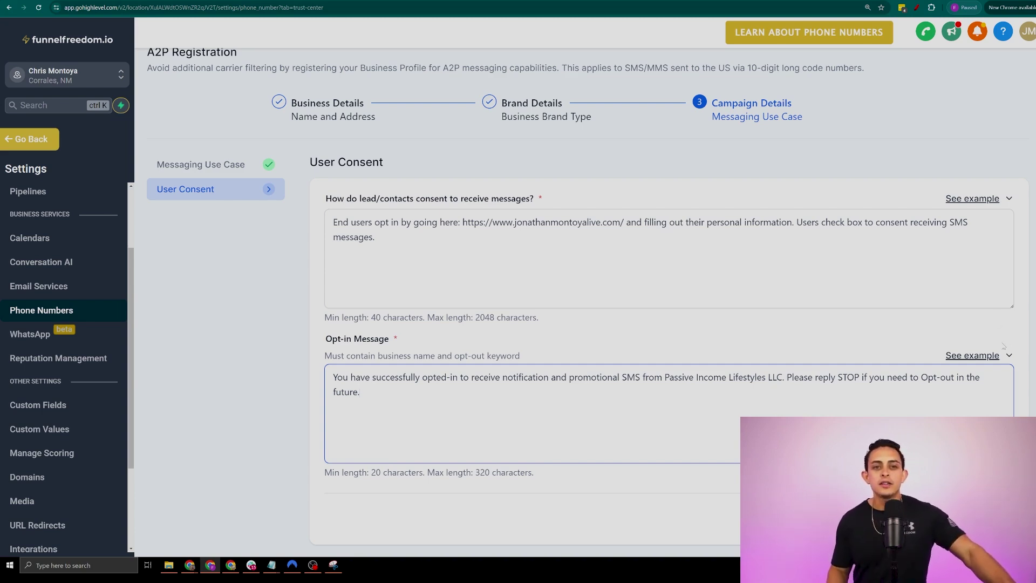
left_click(987, 356)
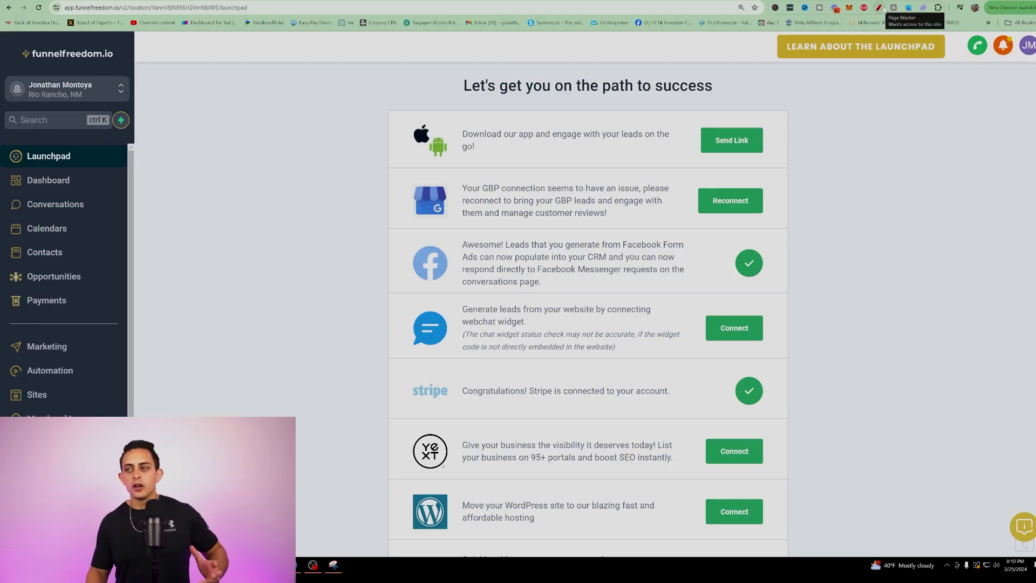
Draw a red Page Marker arrow on the Launchpad toward its bottom-right corner.
left_click(880, 8)
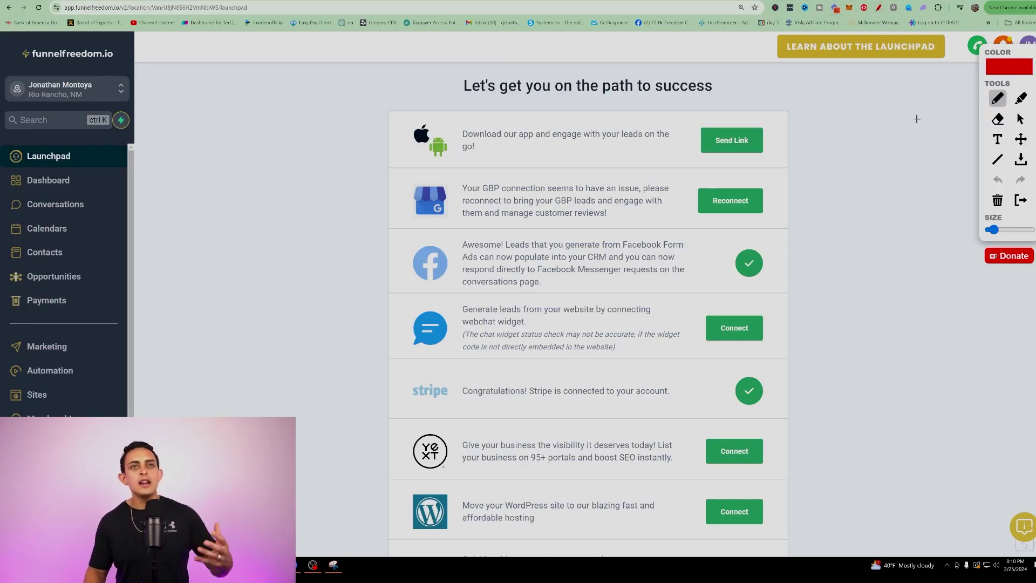
mouse_move(868, 271)
left_mouse_down()
mouse_move(937, 419)
mouse_move(995, 491)
mouse_move(1021, 473)
left_mouse_up()
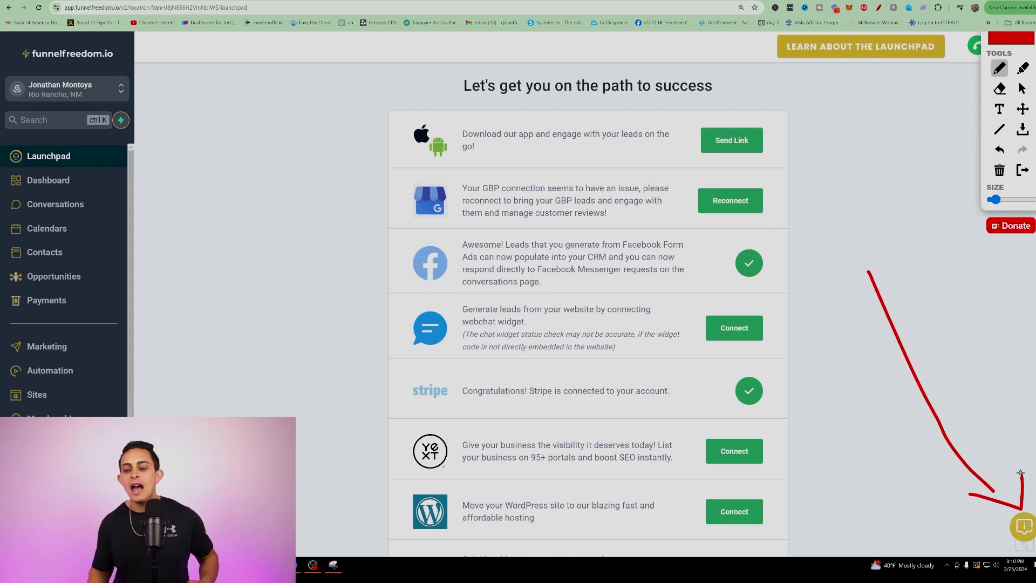